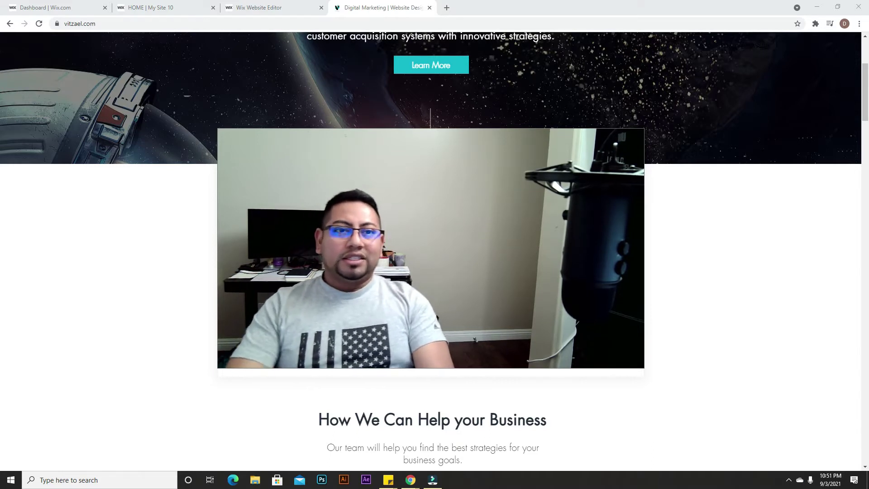
Switch from the vitzael.com homepage to the Wix Website Editor browser tab.
click(278, 10)
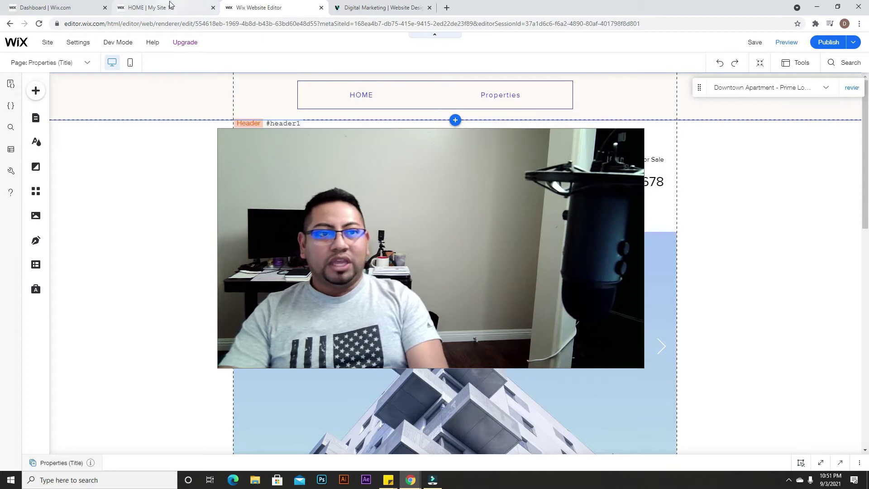
View the live My Site 10 home page with its three property listing cards.
click(150, 7)
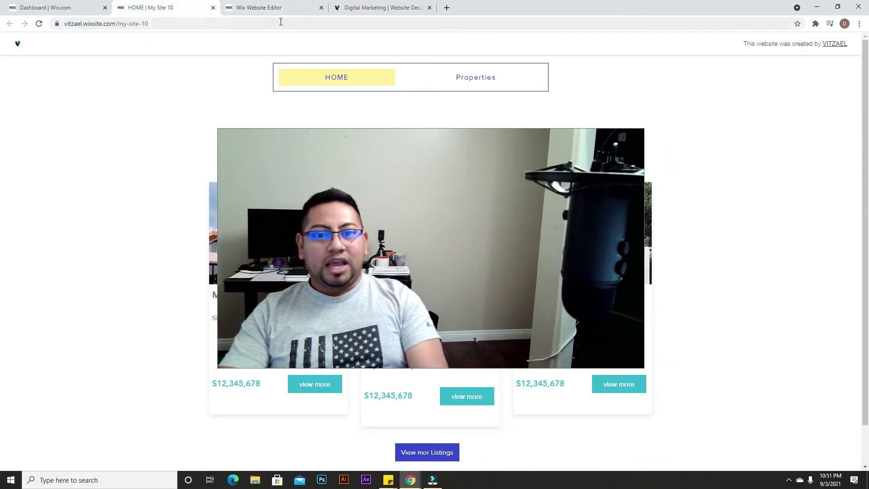
click(540, 163)
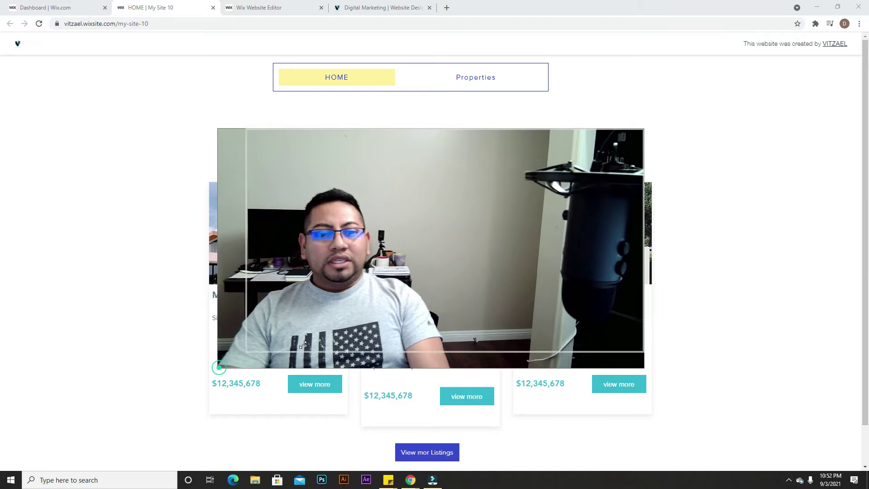
drag(468, 254, 740, 140)
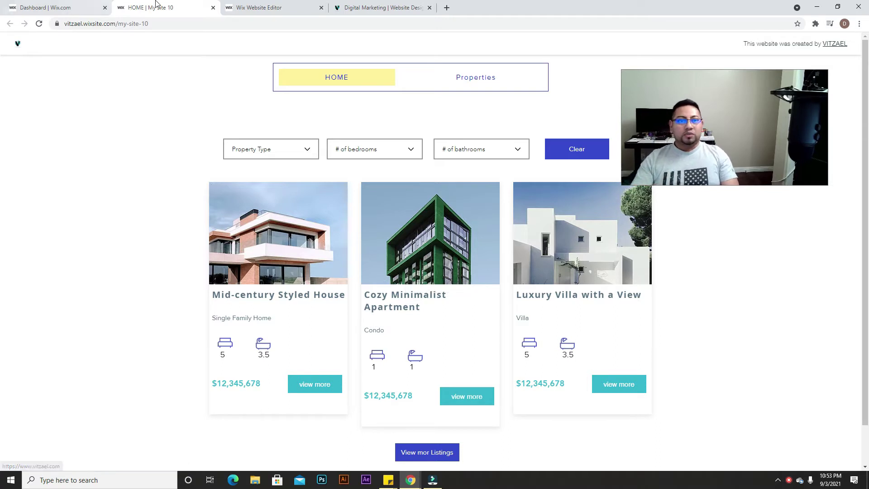
Open the Mid-century Styled House listing on the live site and scroll through its details.
click(270, 7)
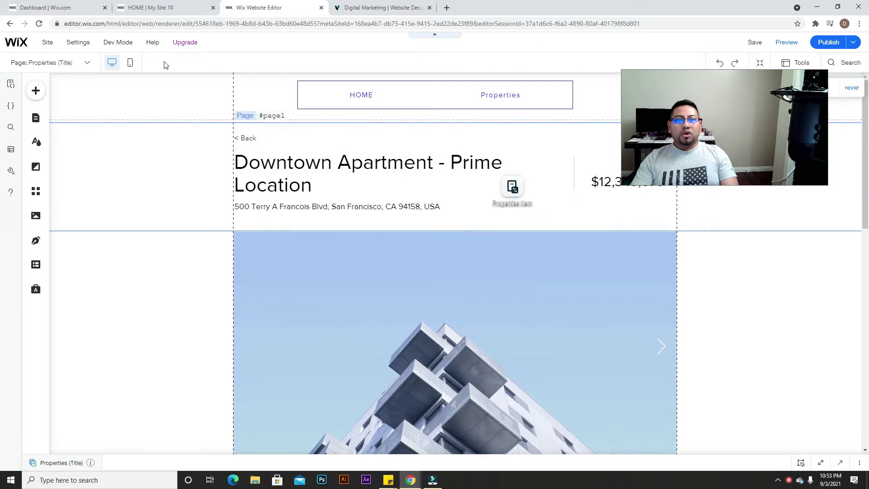
click(145, 9)
scroll(393, 376, down, 1)
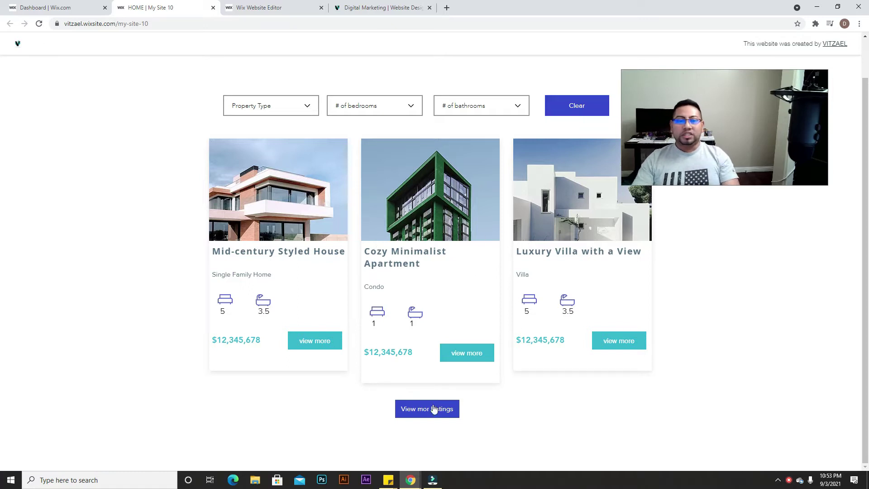
click(310, 217)
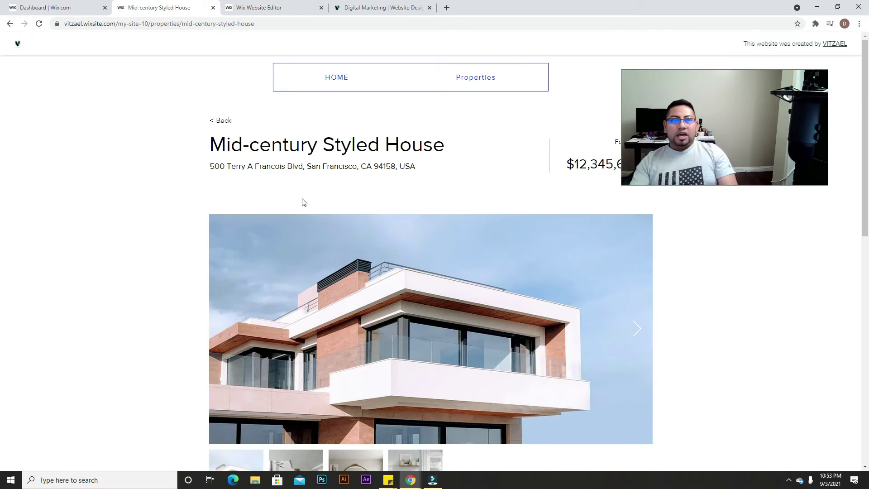
scroll(339, 268, down, 10)
scroll(388, 254, up, 6)
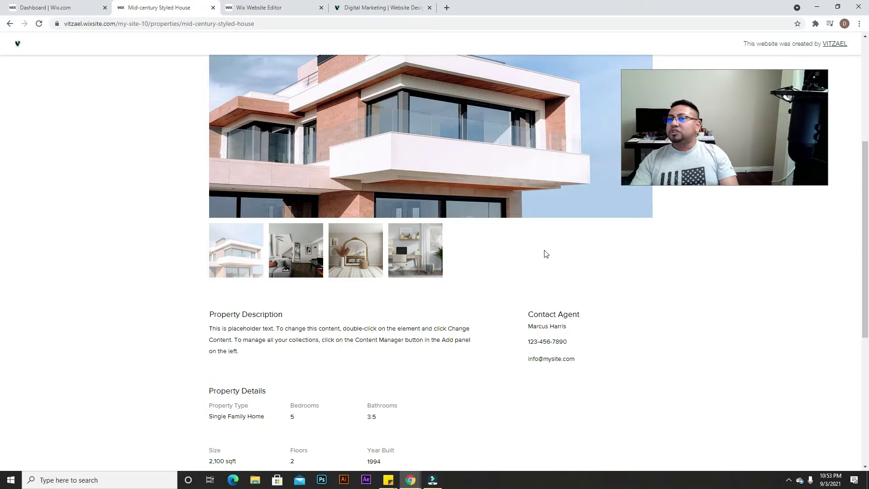
click(252, 4)
Scroll the Downtown Apartment - Prime Location property page in the editor and select its header.
scroll(407, 280, down, 3)
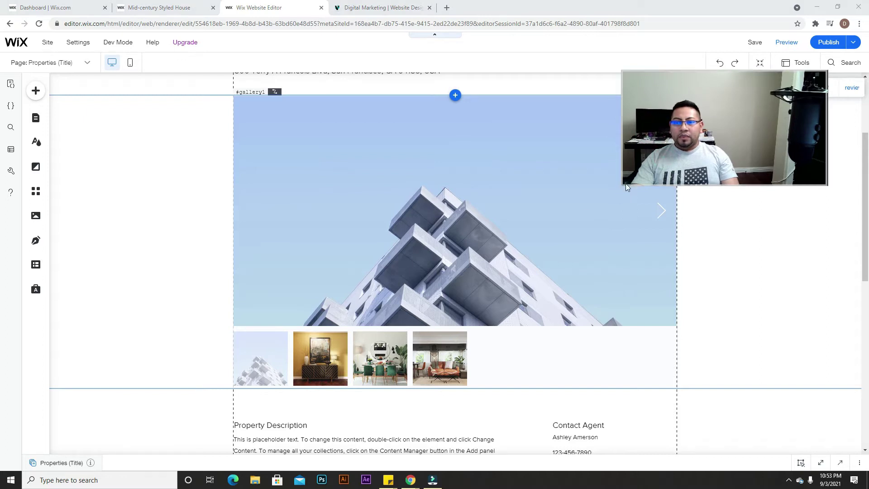
drag(623, 183, 703, 140)
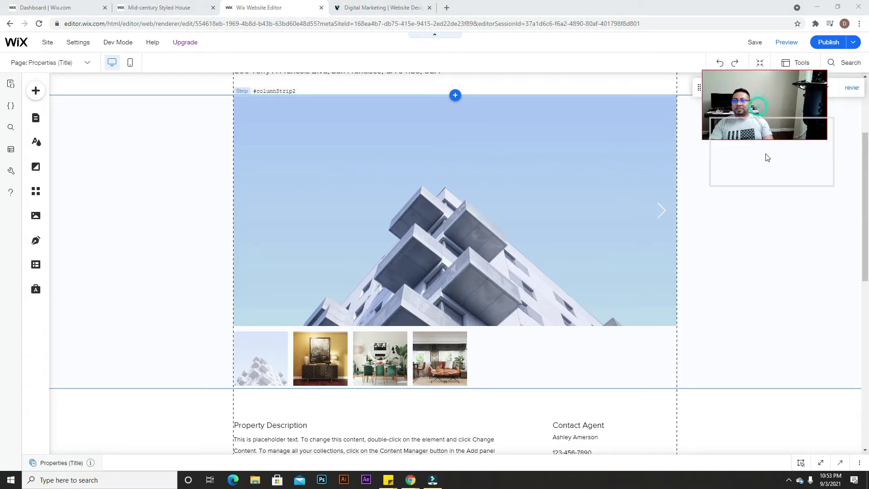
scroll(515, 351, down, 1)
scroll(515, 353, up, 4)
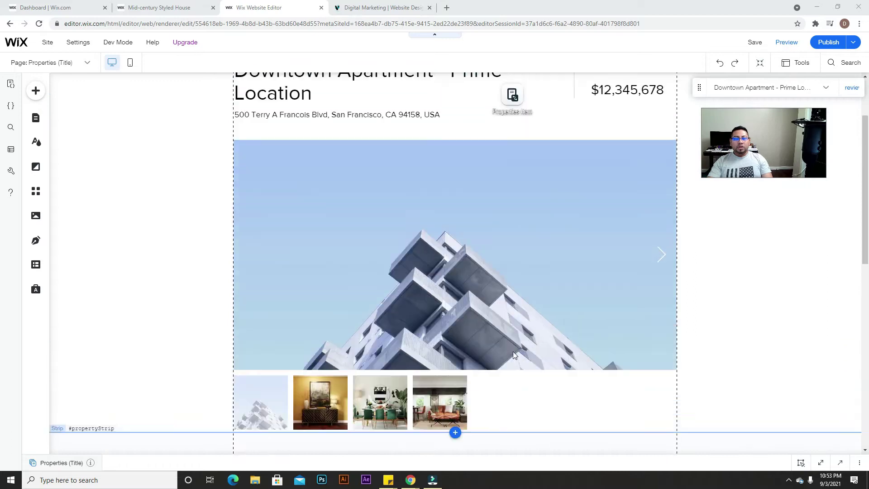
scroll(515, 355, down, 10)
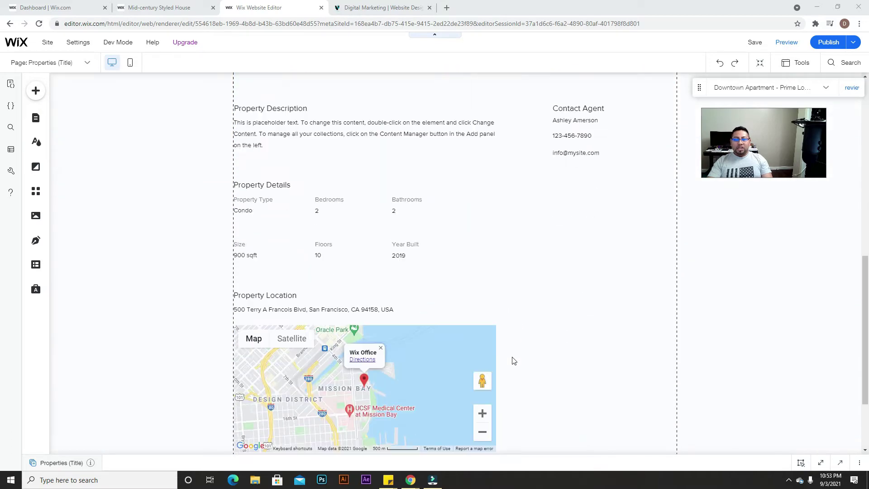
scroll(514, 360, up, 4)
scroll(514, 360, up, 3)
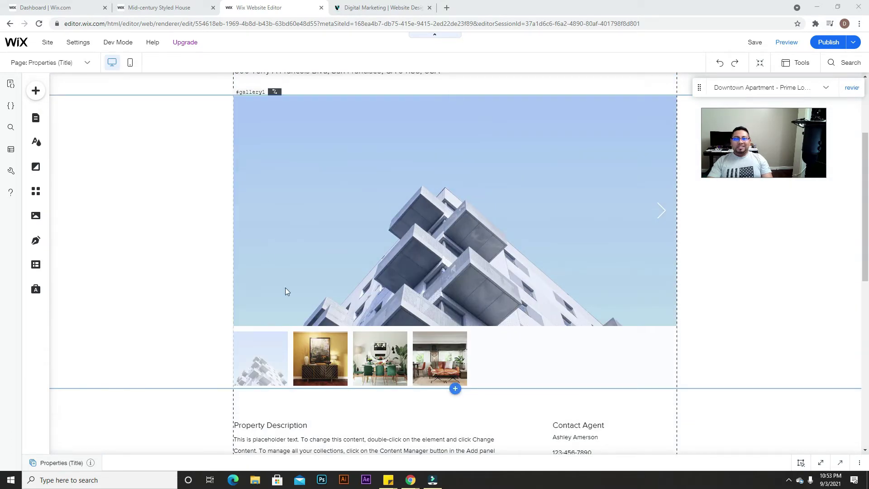
scroll(285, 289, up, 3)
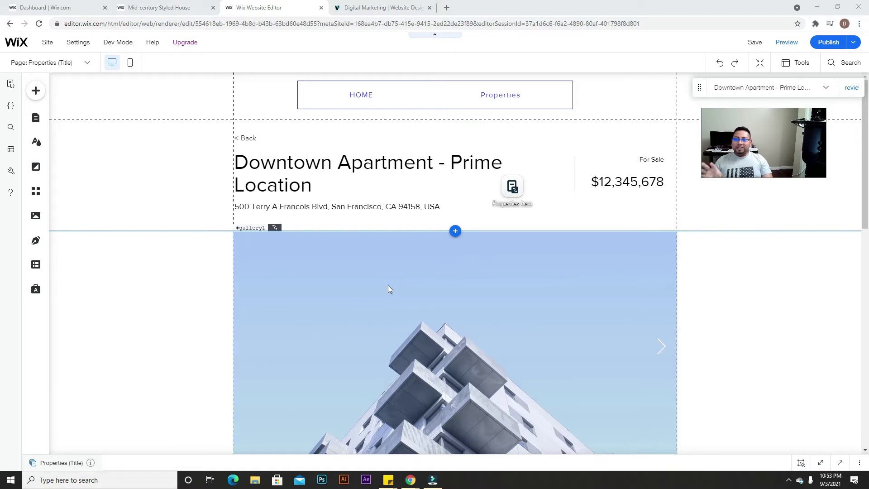
scroll(388, 289, down, 5)
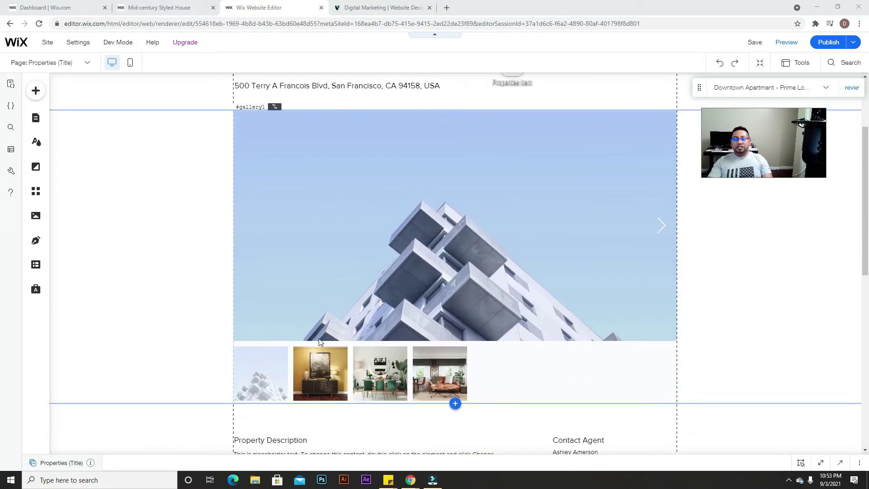
scroll(328, 334, down, 1)
scroll(328, 336, up, 2)
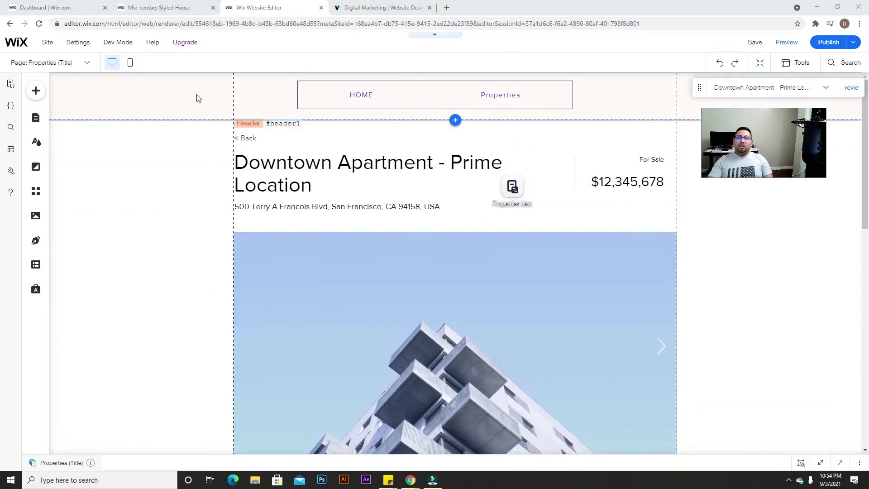
click(165, 91)
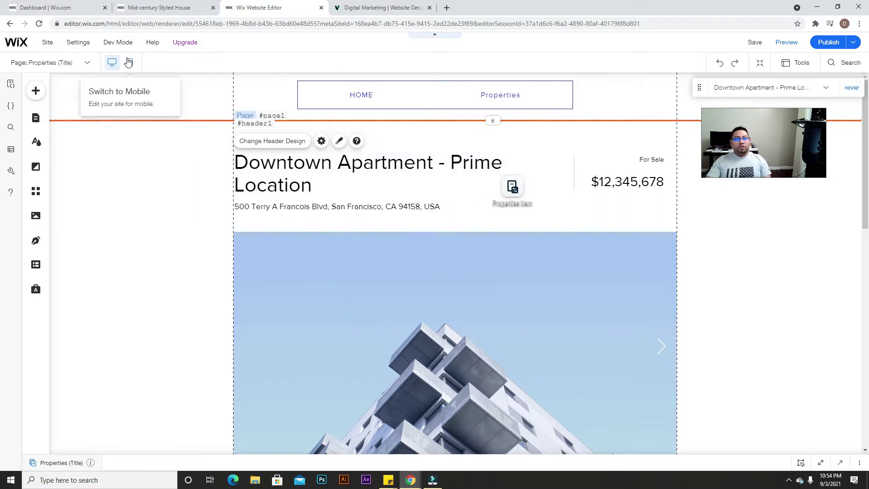
Switch the property page to mobile layout, scroll its sections, and select the Property Description heading.
click(129, 63)
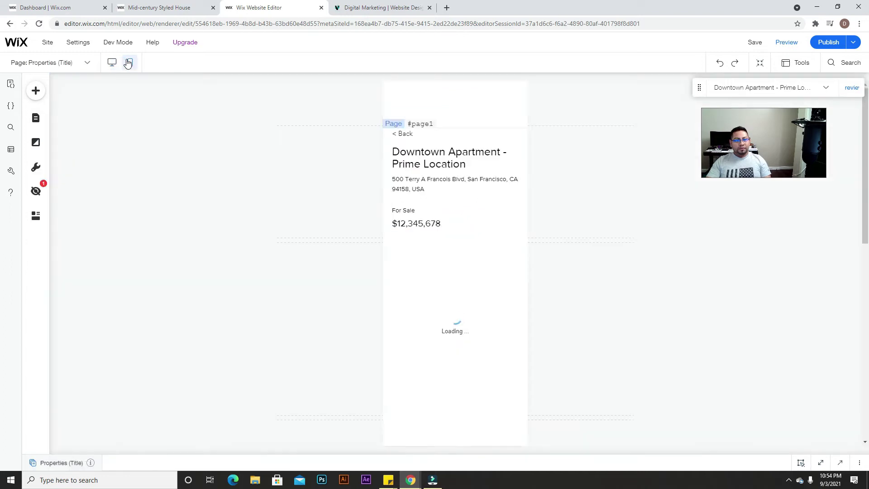
scroll(471, 339, down, 1)
scroll(471, 339, down, 4)
scroll(475, 294, up, 5)
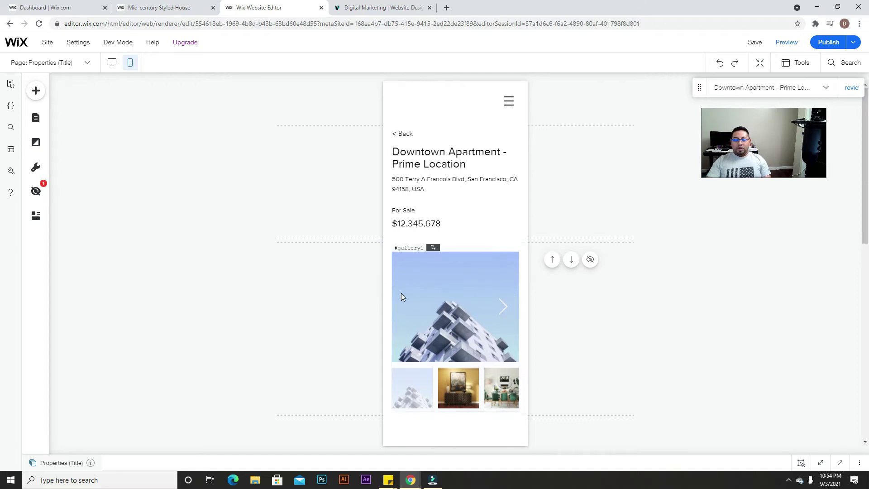
scroll(421, 298, down, 3)
scroll(421, 297, down, 1)
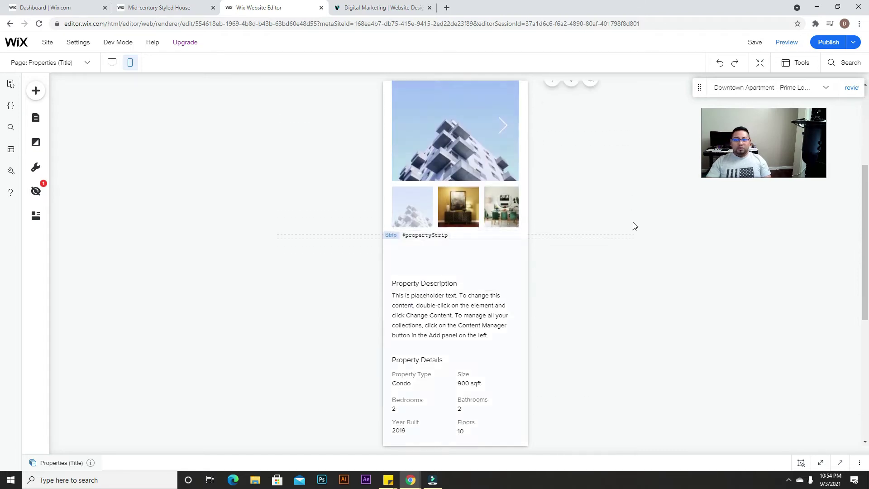
click(444, 283)
mouse_move(486, 282)
mouse_down()
mouse_move(488, 247)
mouse_move(487, 272)
mouse_up()
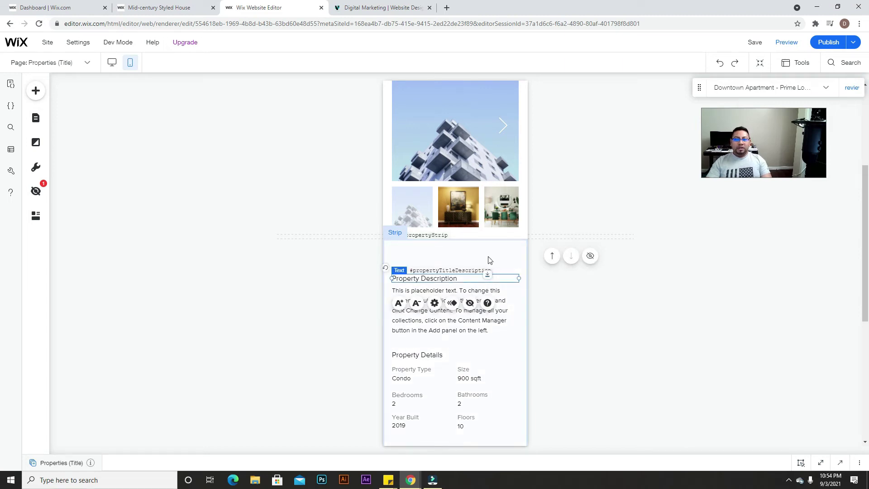
Add a View More button to the mobile page, placed just above Property Description.
click(36, 94)
click(71, 142)
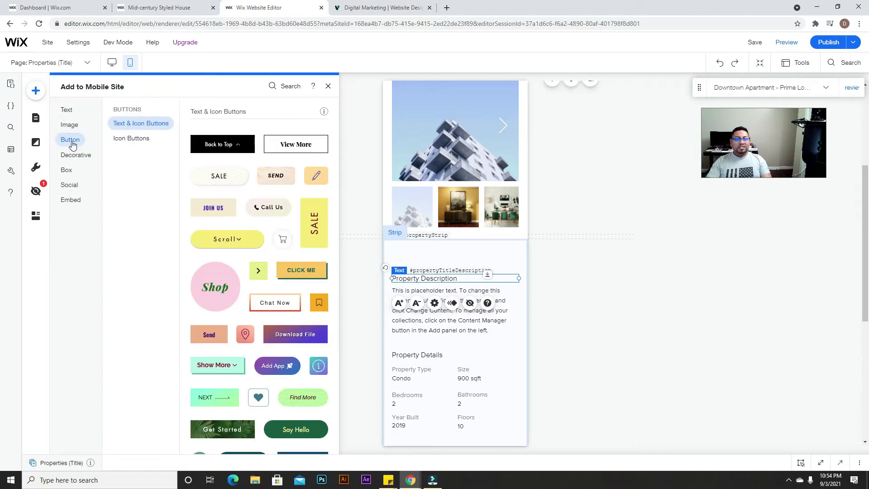
drag(296, 144, 491, 257)
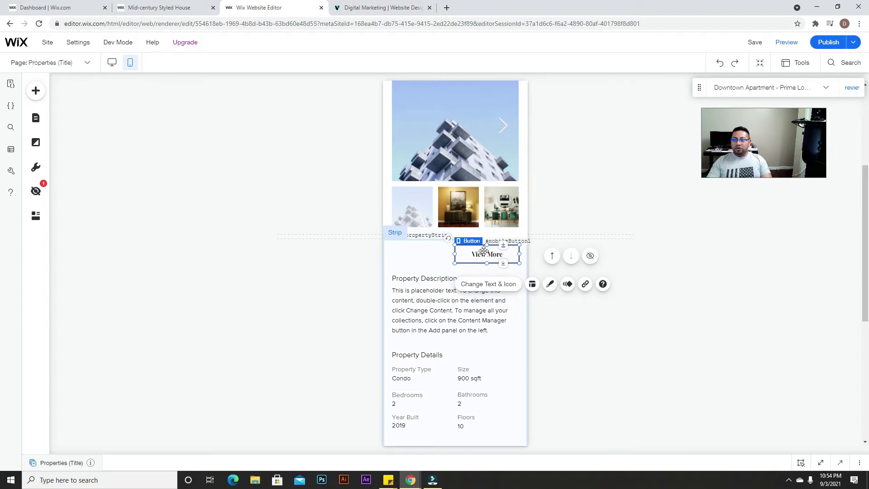
drag(491, 257, 491, 259)
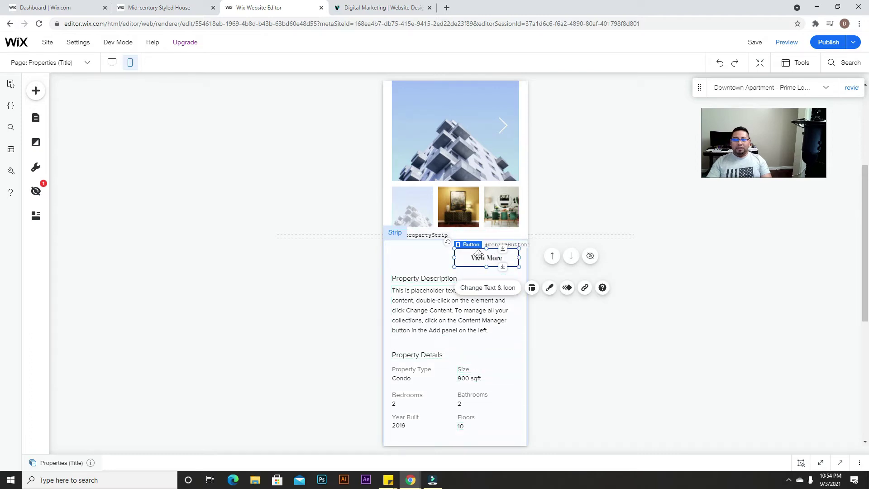
Give the View More button a bright green background fill.
click(550, 289)
click(291, 276)
click(282, 326)
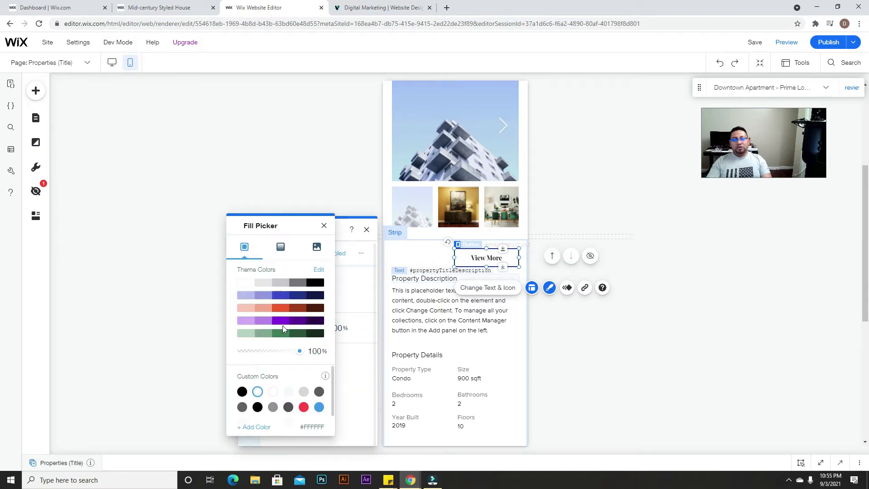
scroll(268, 399, down, 1)
scroll(267, 403, down, 1)
click(273, 410)
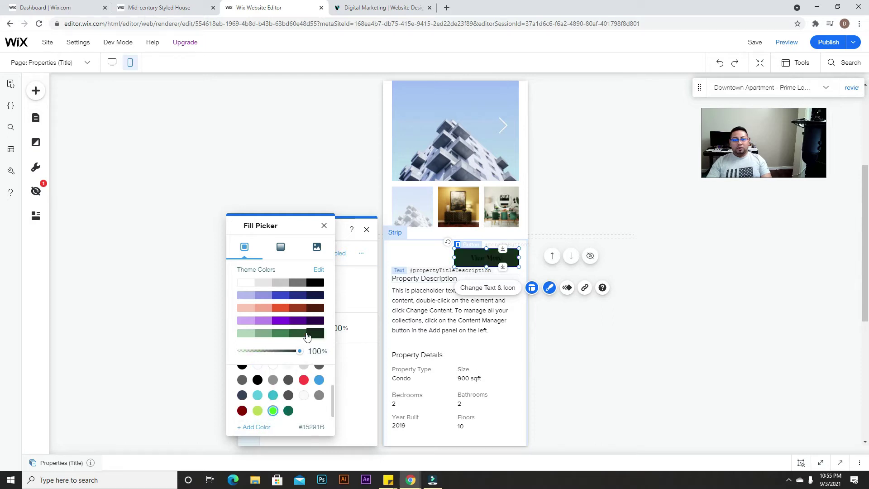
click(325, 226)
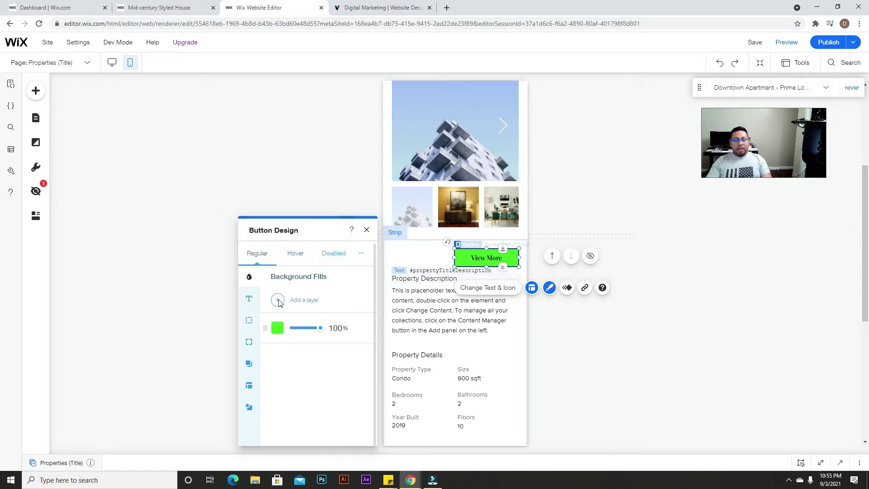
Set the View More button's text font to Lucida Sans Unicode.
click(251, 299)
click(305, 362)
scroll(300, 386, up, 2)
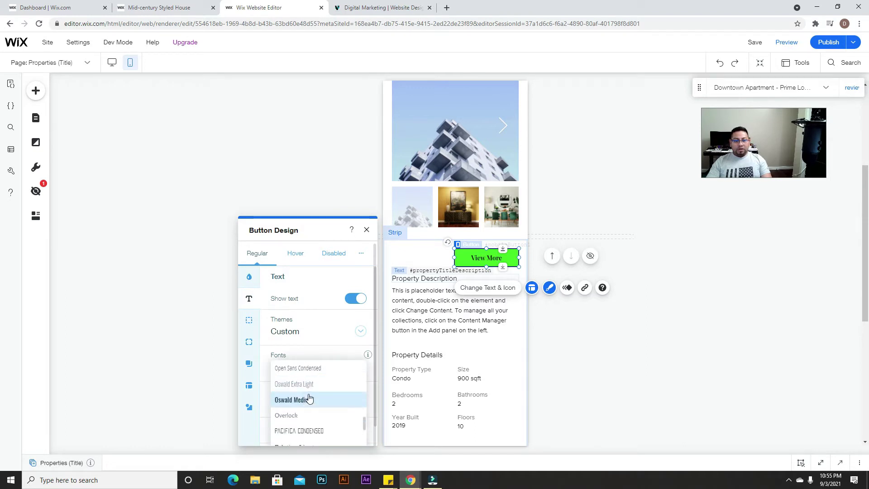
click(306, 385)
click(310, 367)
scroll(307, 381, up, 3)
scroll(310, 392, up, 2)
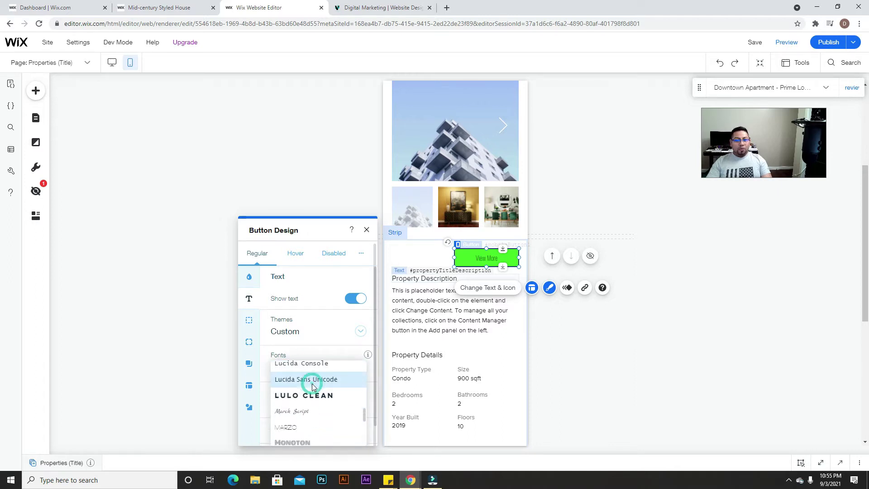
click(312, 383)
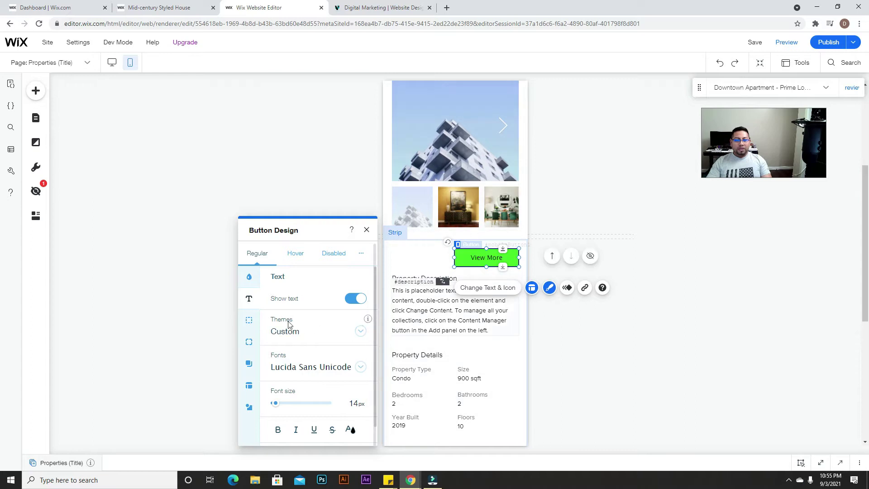
Turn on Show icon for the View More button so an arrow follows its text.
click(250, 408)
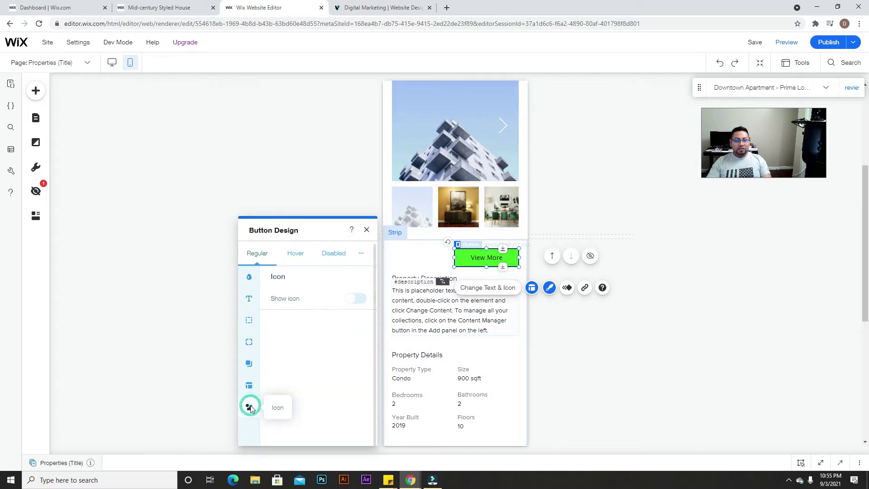
click(366, 298)
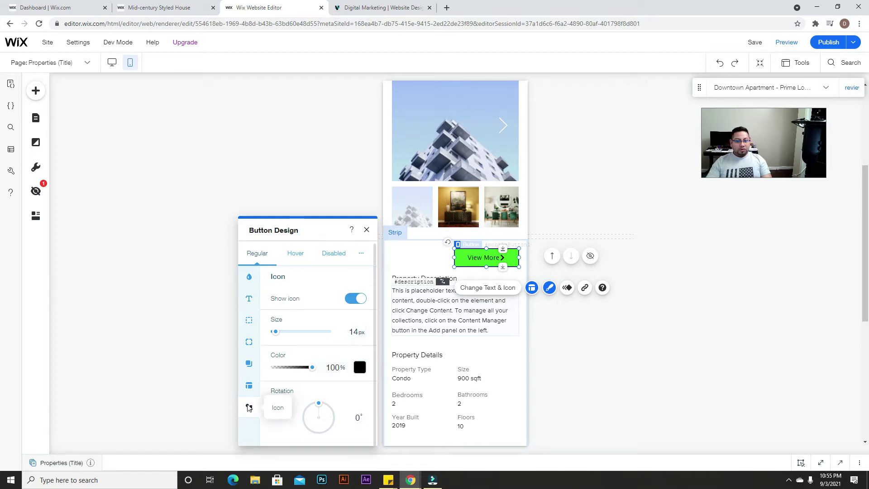
click(249, 389)
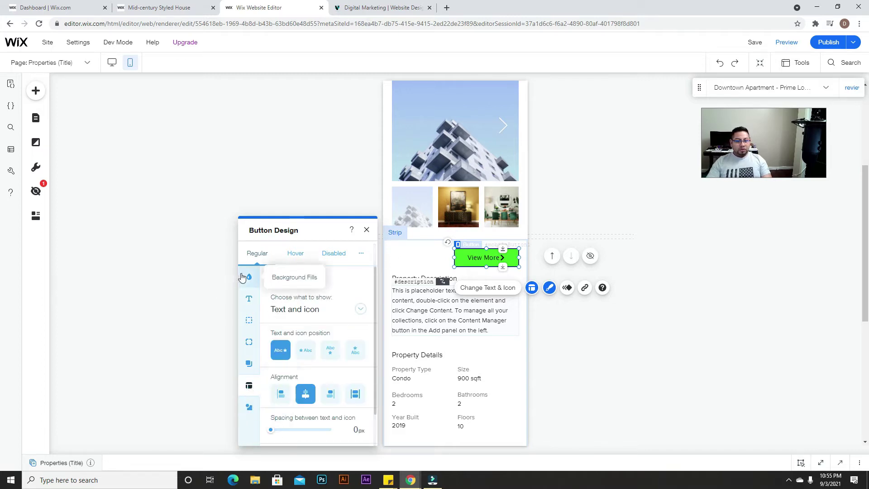
click(248, 407)
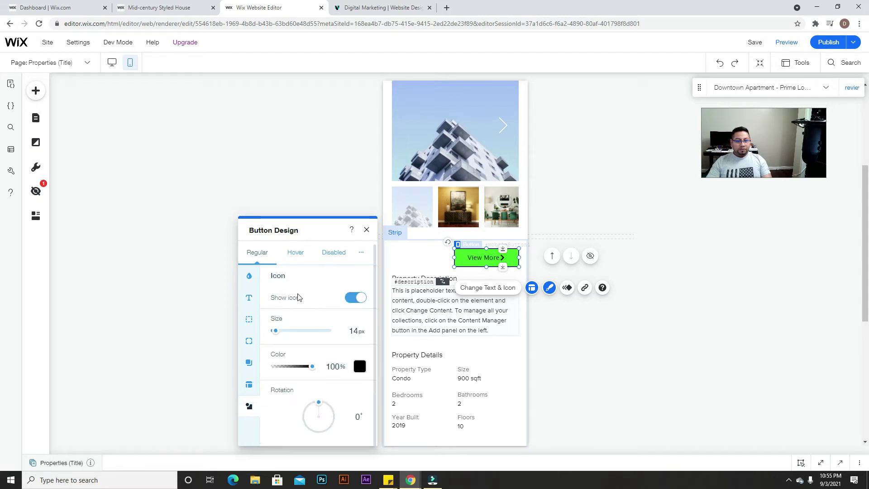
click(367, 230)
Reopen the button design and review its text-and-icon layout settings.
click(529, 289)
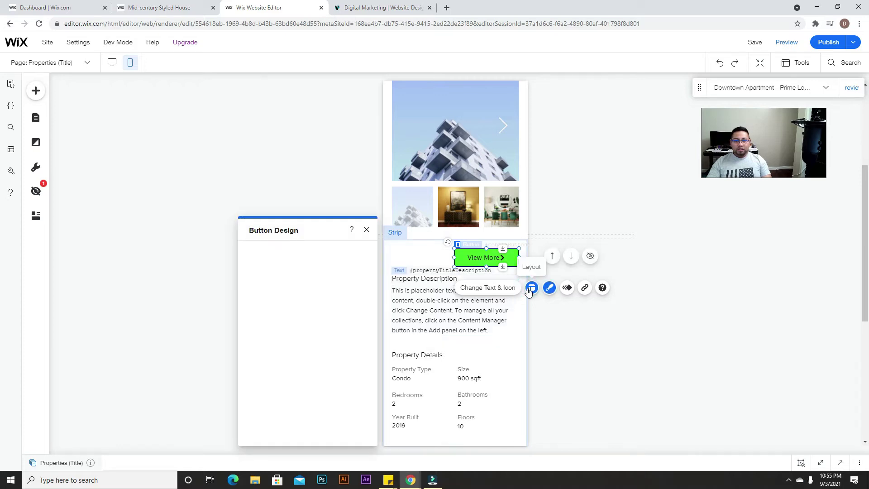
click(277, 411)
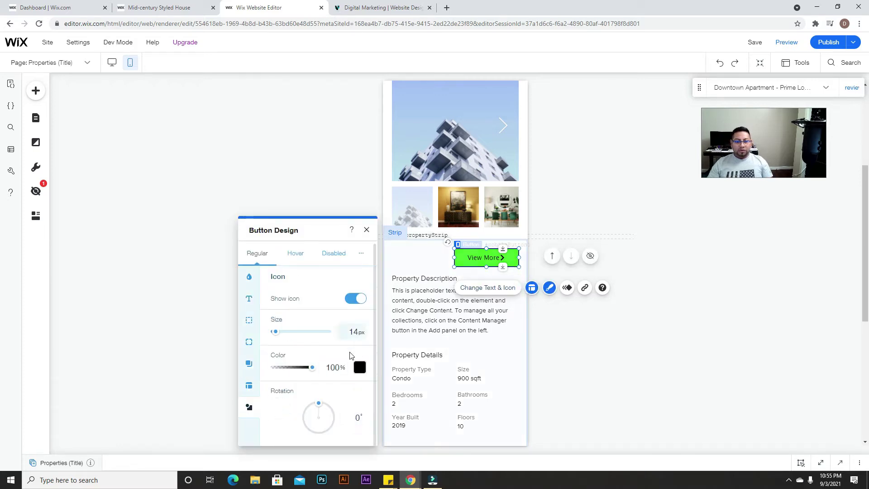
click(249, 387)
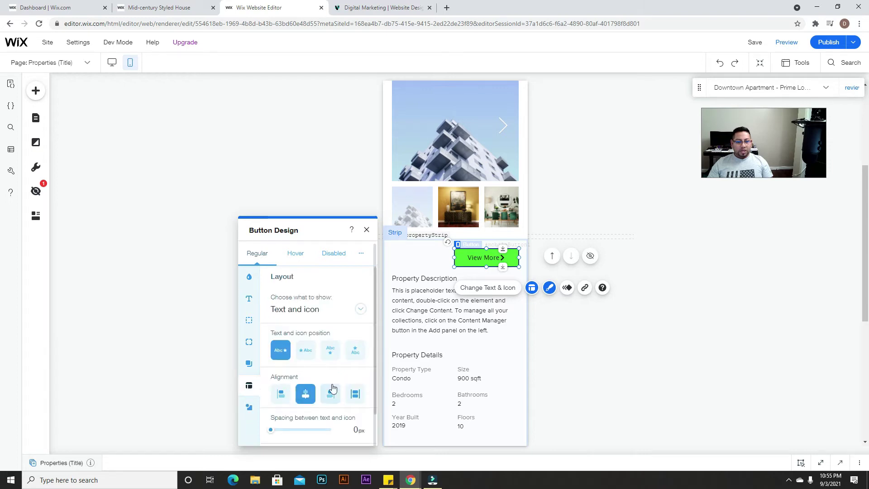
scroll(330, 407, down, 2)
scroll(329, 394, up, 2)
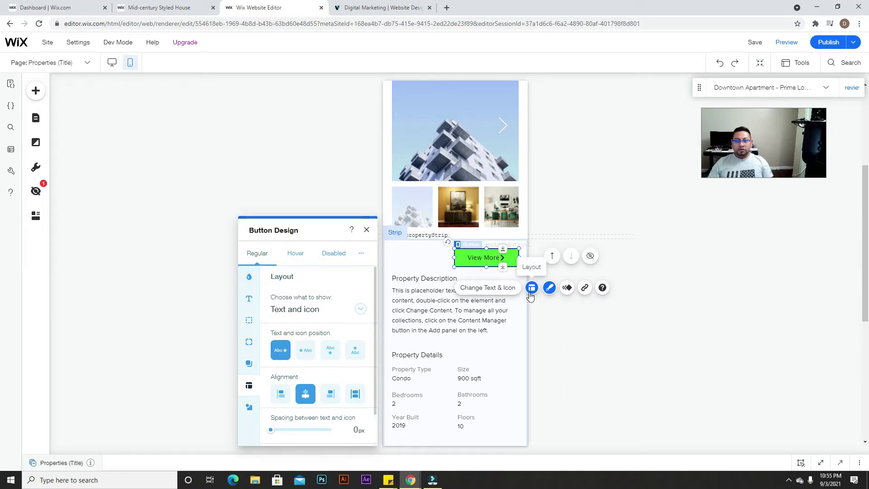
Open the View More button's text and icon settings and launch the icon media picker.
click(484, 290)
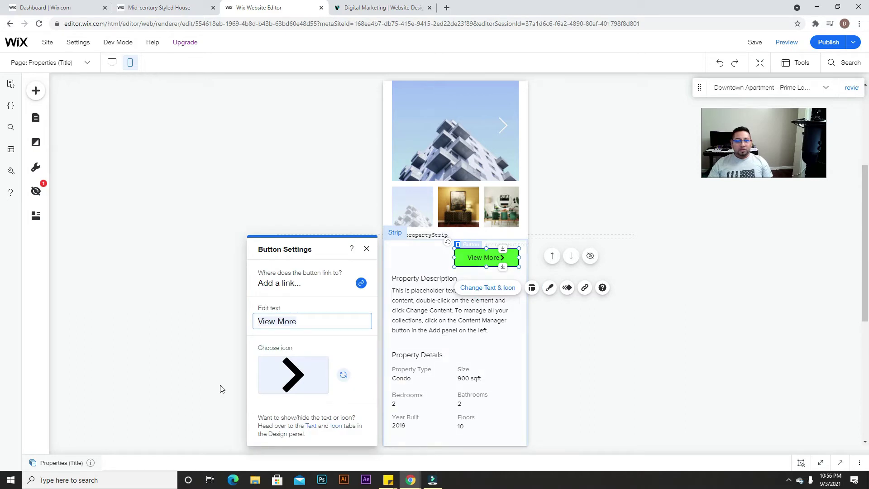
click(253, 369)
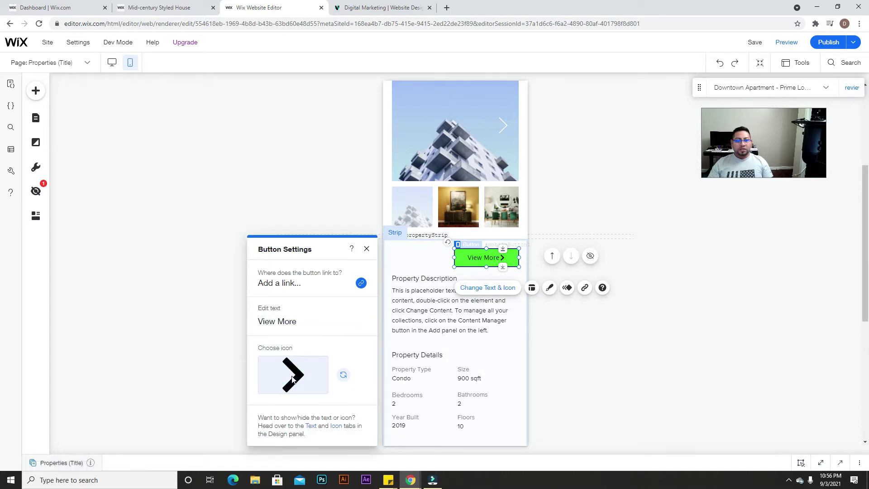
click(314, 349)
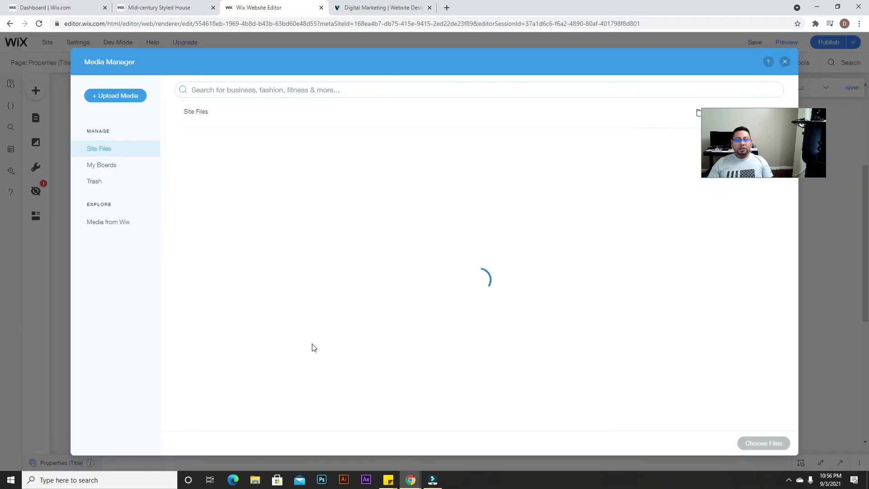
Search Media from Wix for 'chat' and choose the round three-dot chat bubble.
click(109, 223)
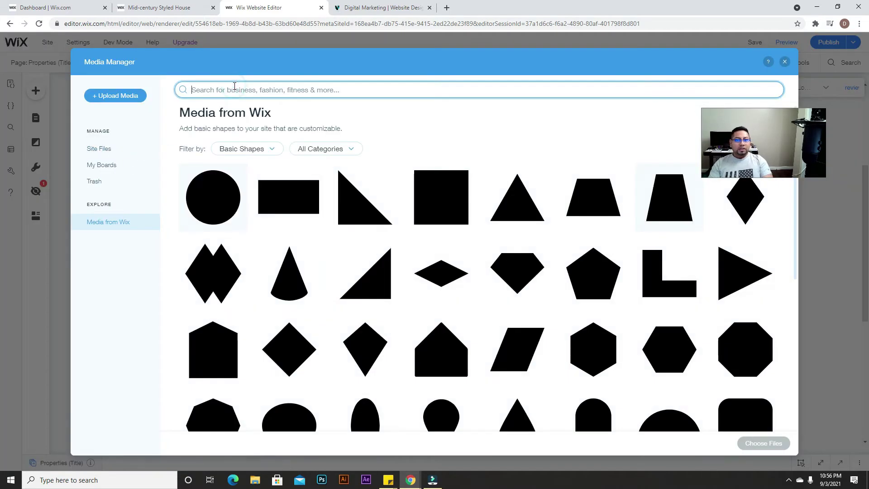
text(emai)
key(BackSpace)
key(BackSpace)
key(BackSpace)
key(BackSpace)
text(chat)
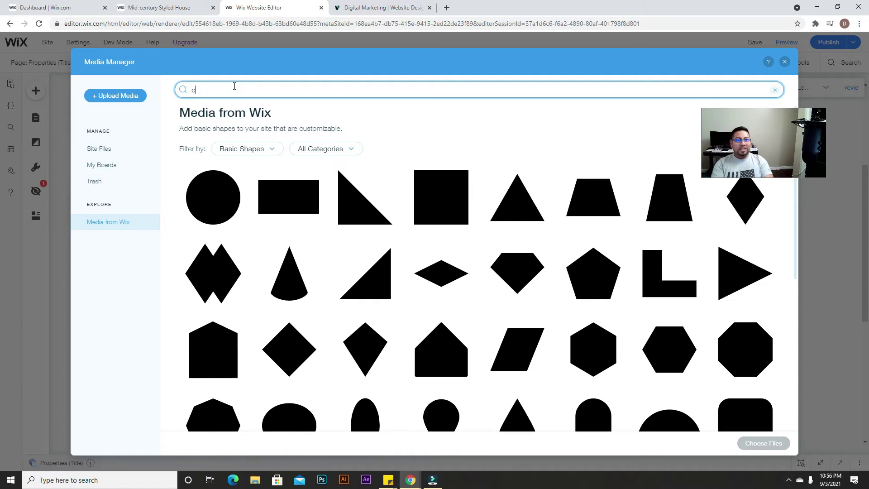
key(Return)
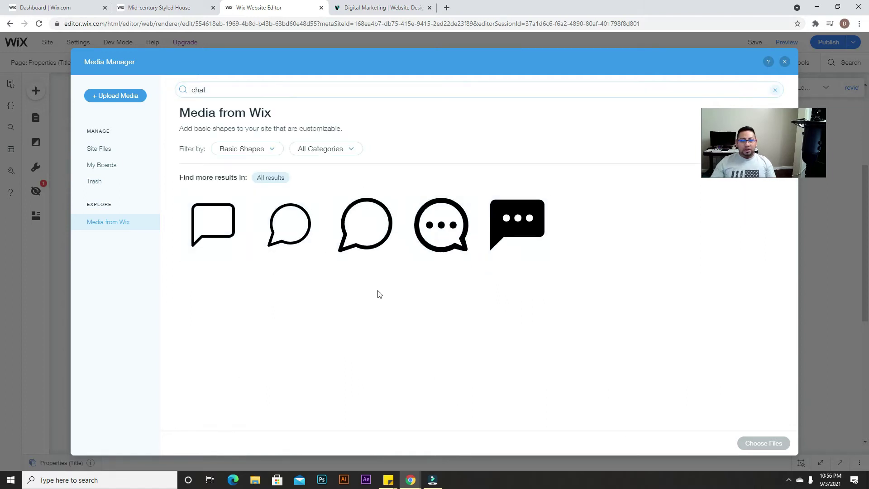
click(461, 226)
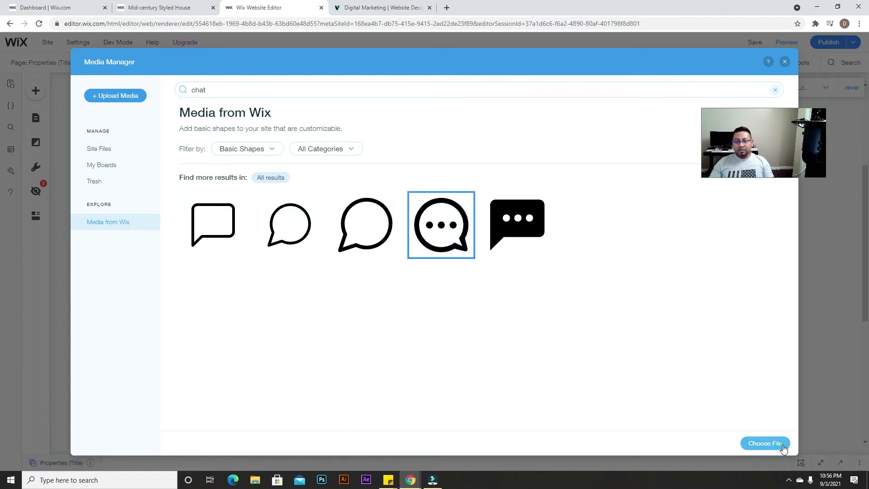
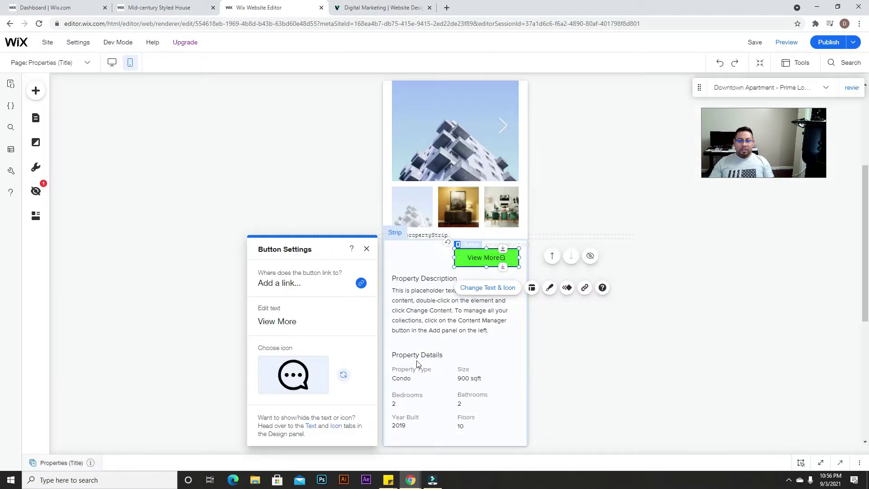
Enlarge the button's chat icon to 32px and space it 9px from the text.
click(549, 289)
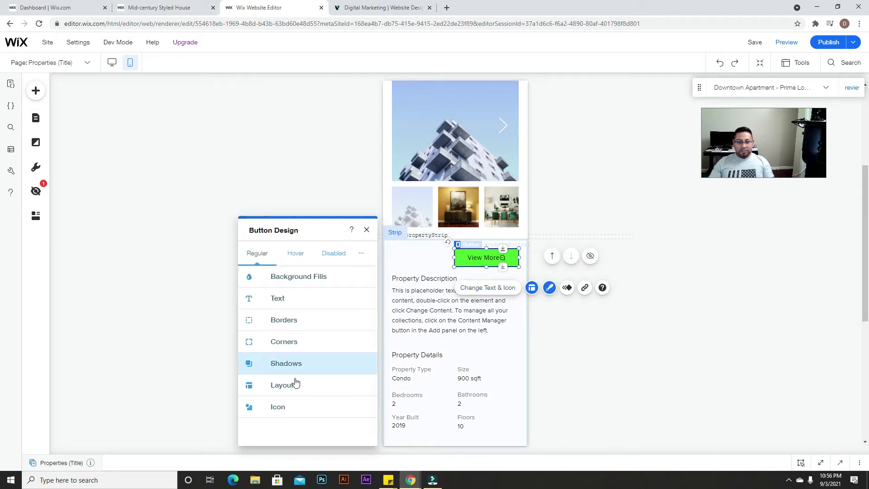
click(276, 413)
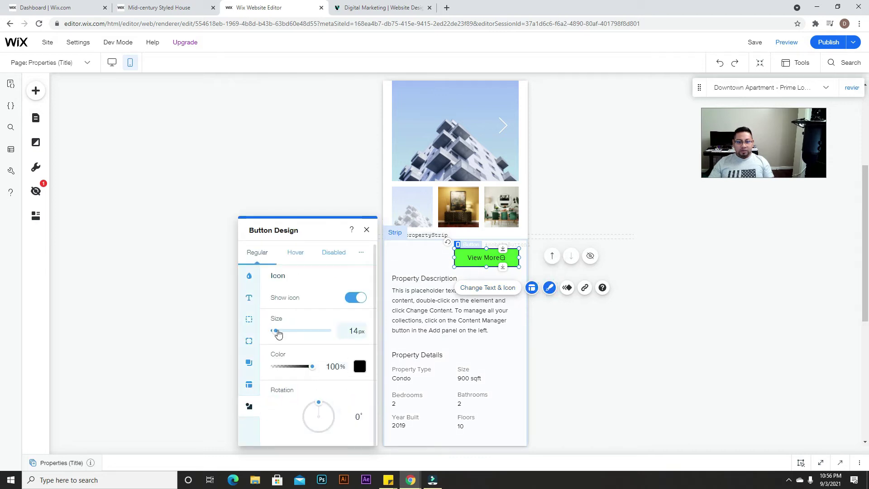
drag(278, 334, 294, 334)
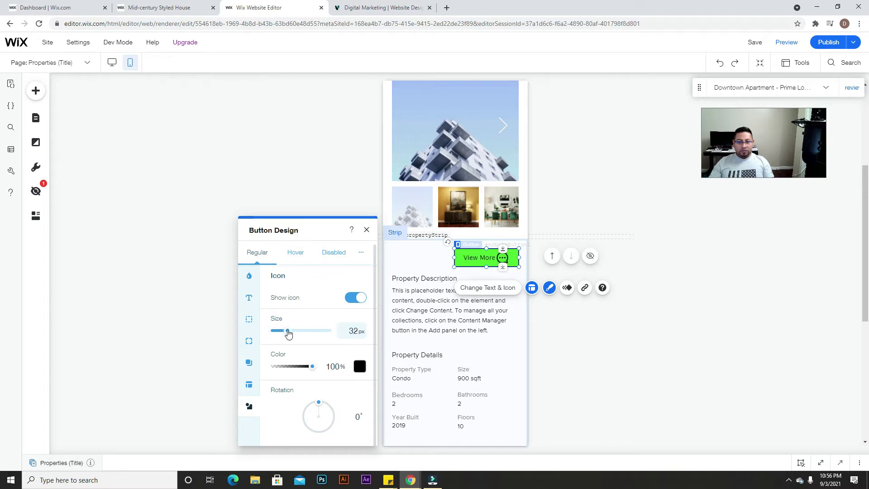
click(251, 386)
scroll(277, 433, down, 2)
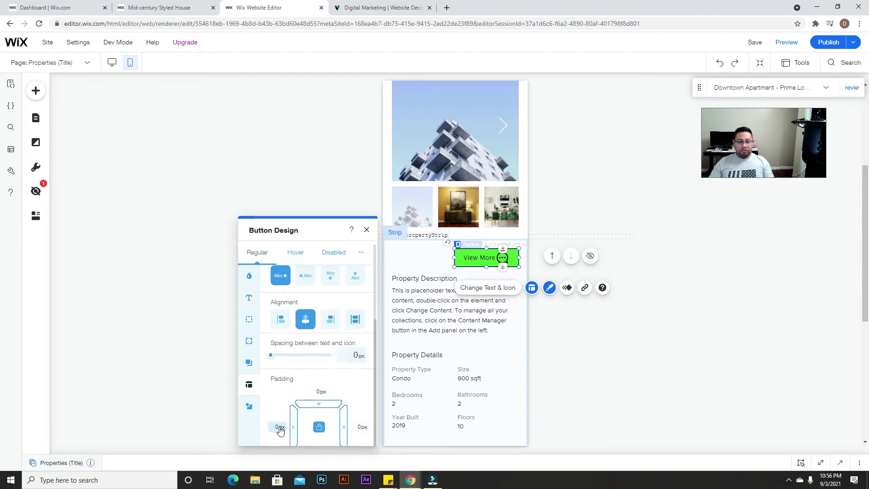
drag(272, 354, 286, 354)
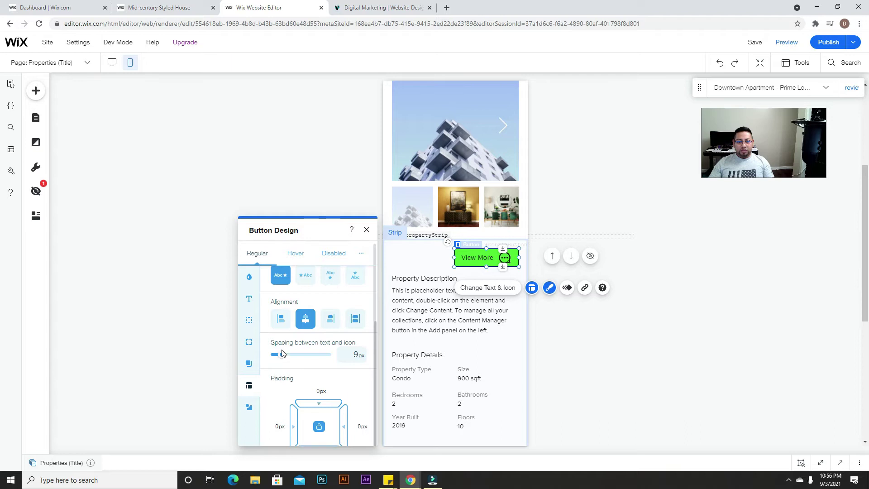
Change the button text from 'View More' to 'Whatss App'.
click(482, 292)
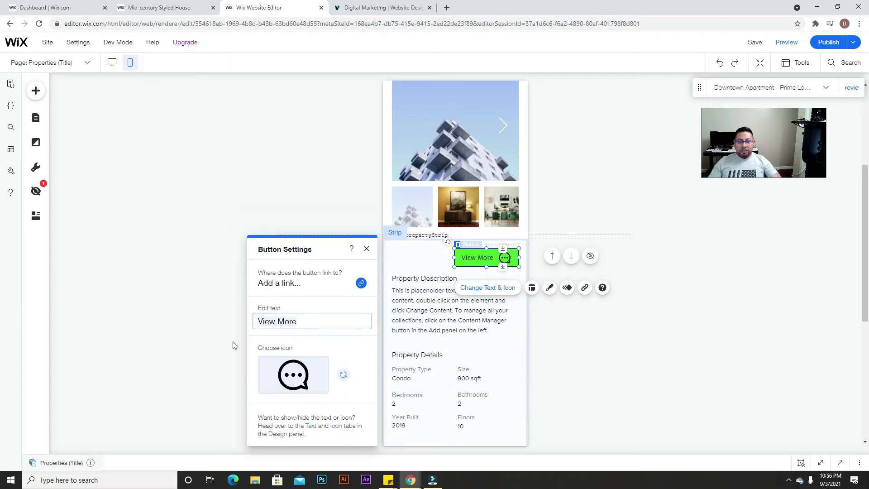
triple_click(308, 327)
text(Wha)
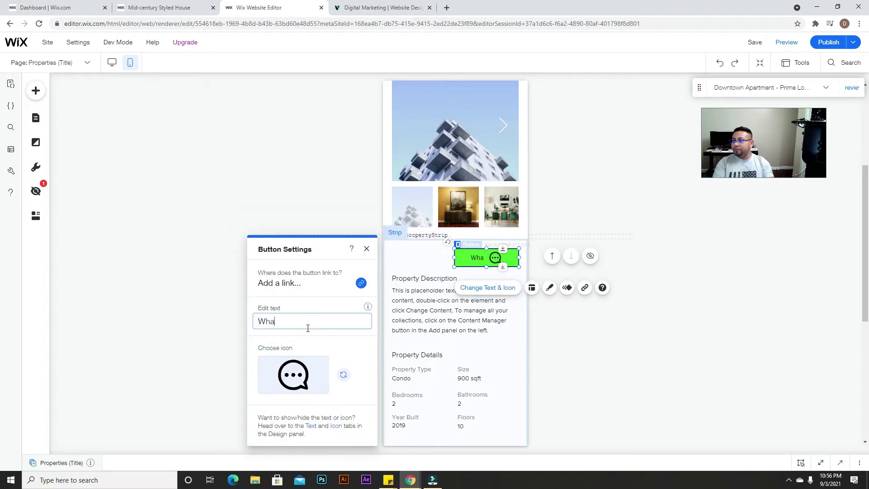
text(tss A)
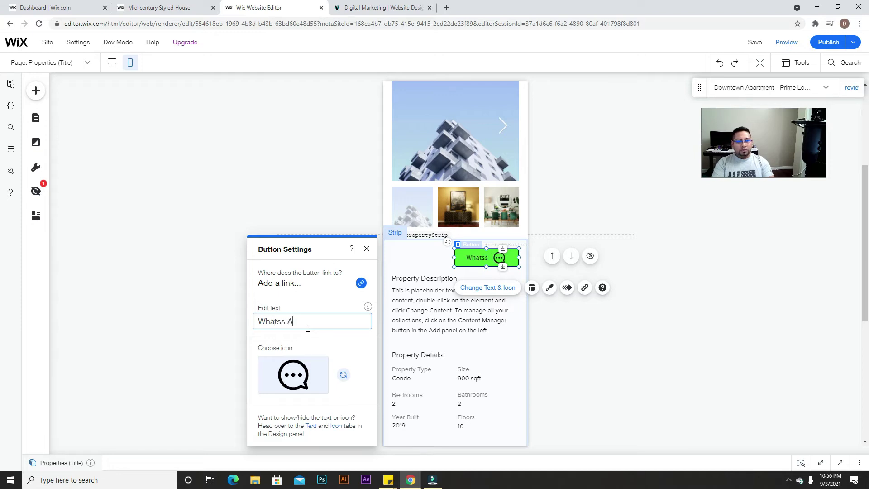
text(pp)
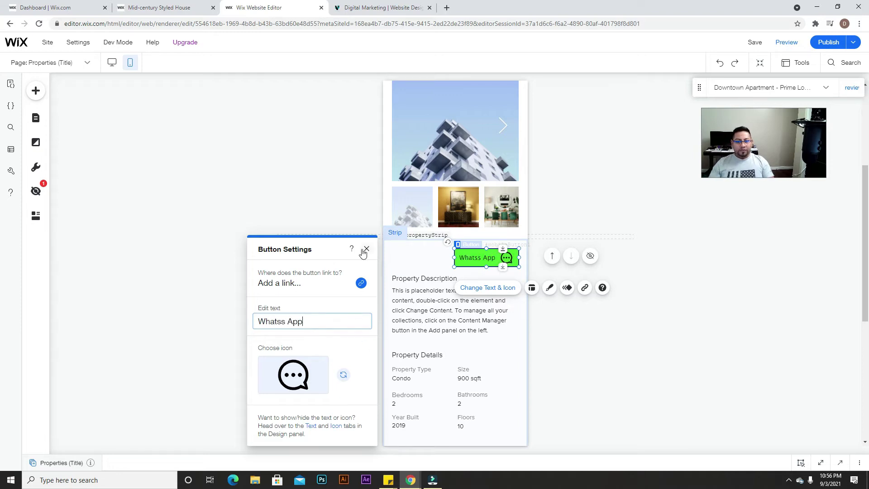
click(366, 251)
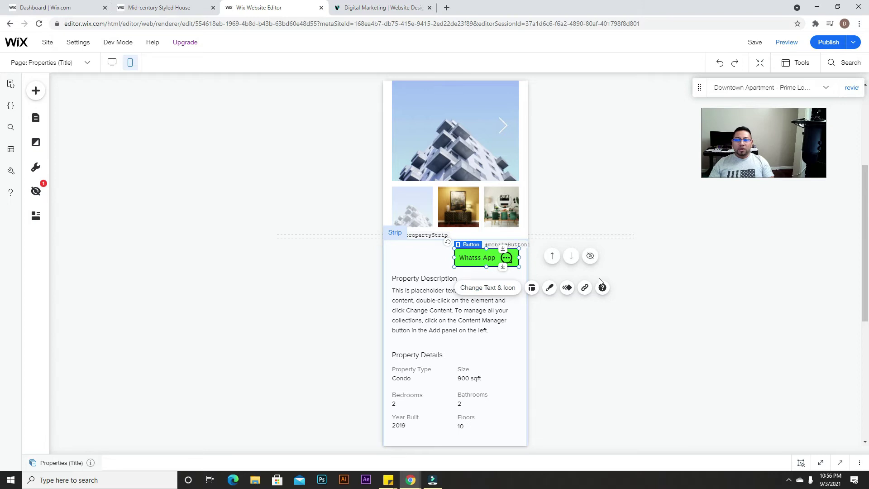
click(610, 275)
click(507, 269)
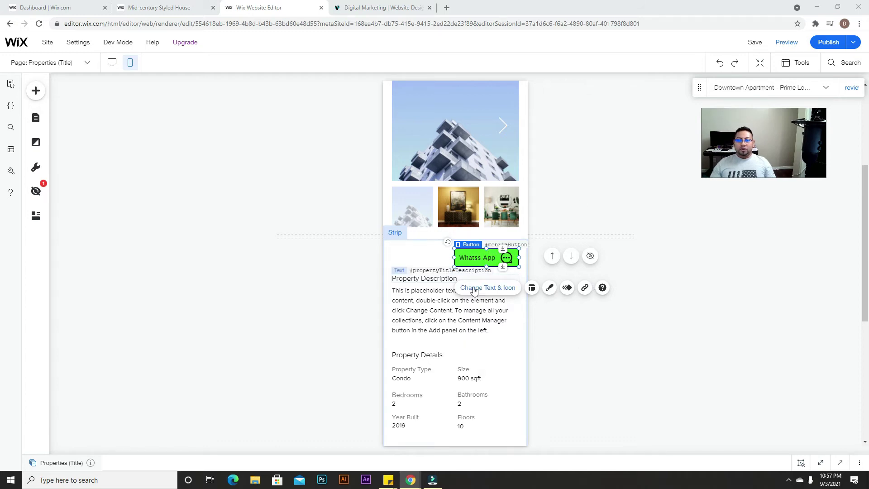
click(587, 289)
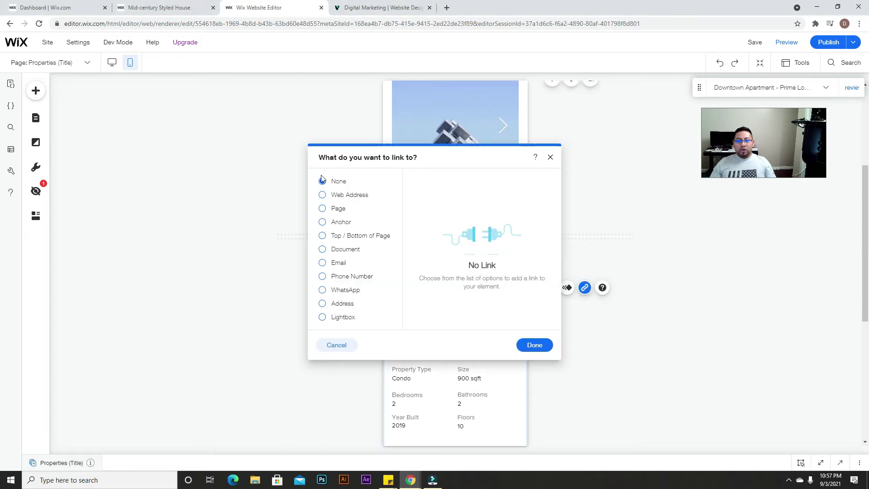
Link the Whatss App button to the pasted WhatsApp send URL, opening in a new window.
click(322, 195)
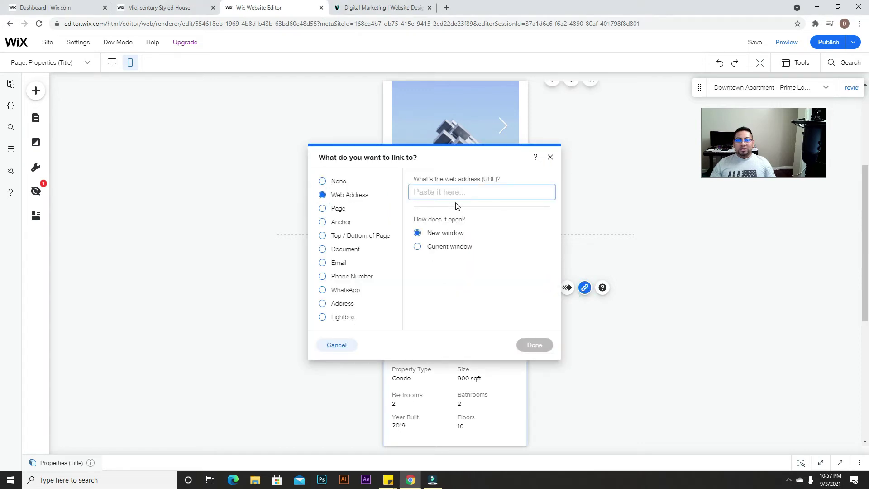
click(277, 301)
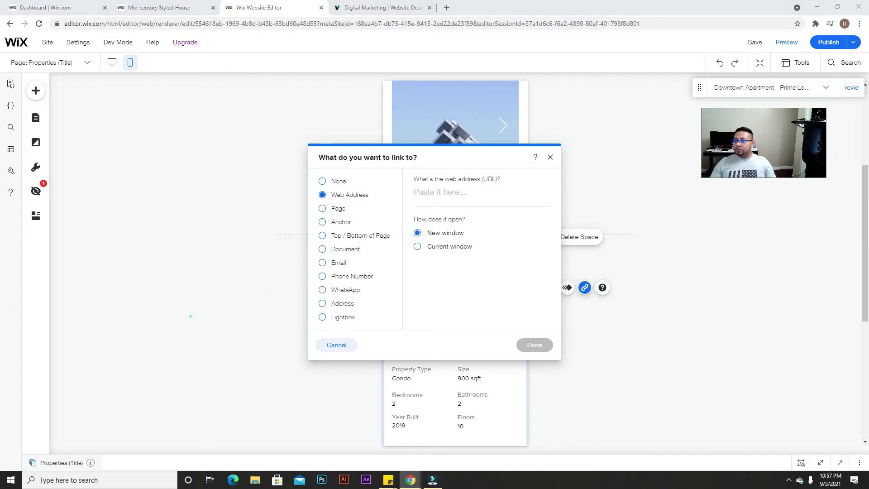
click(433, 192)
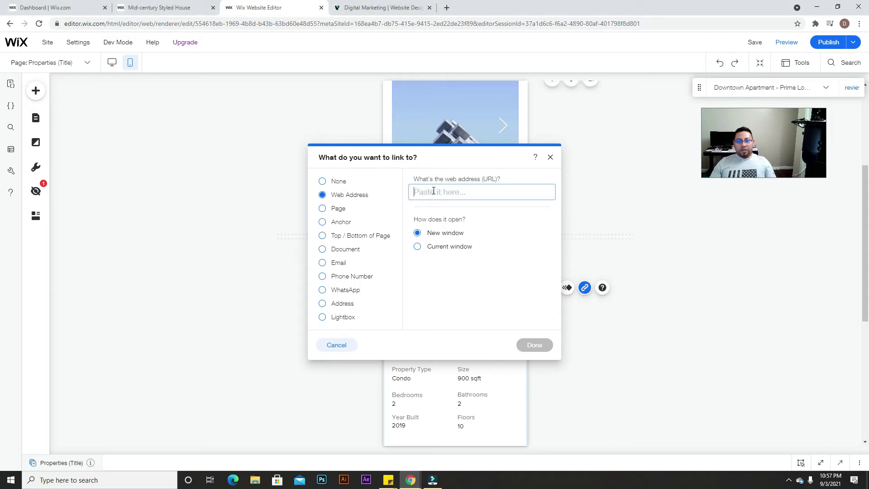
key(ctrl+v)
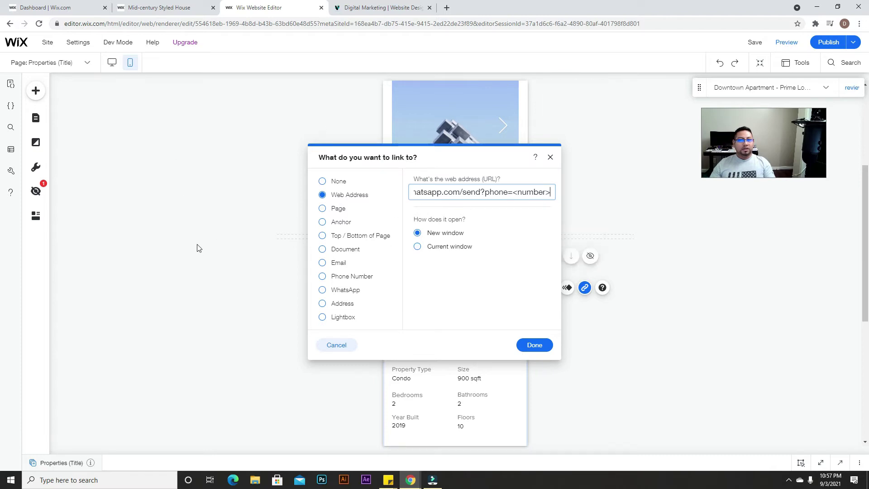
click(35, 91)
click(35, 91)
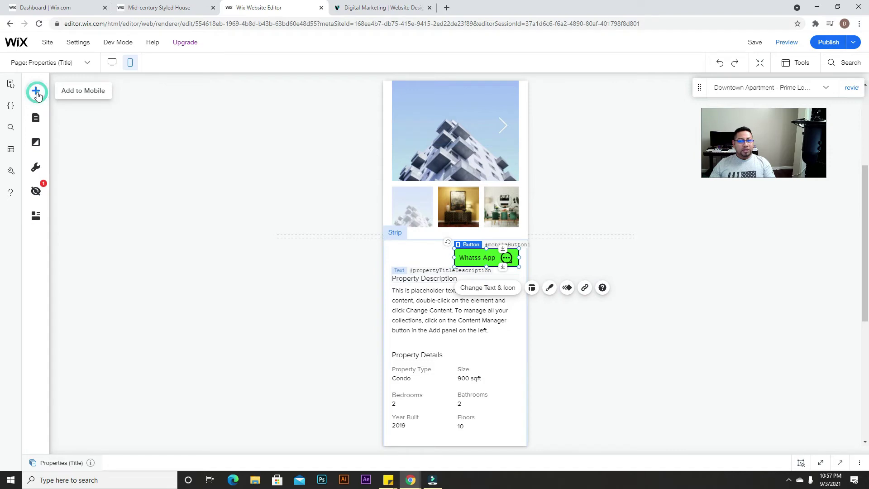
Place a trial blue container box over the gallery on the mobile page.
click(66, 111)
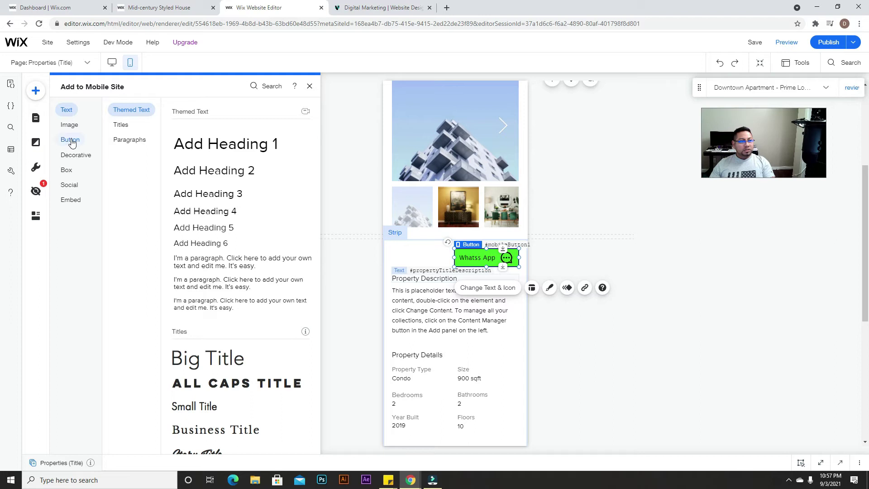
mouse_move(71, 143)
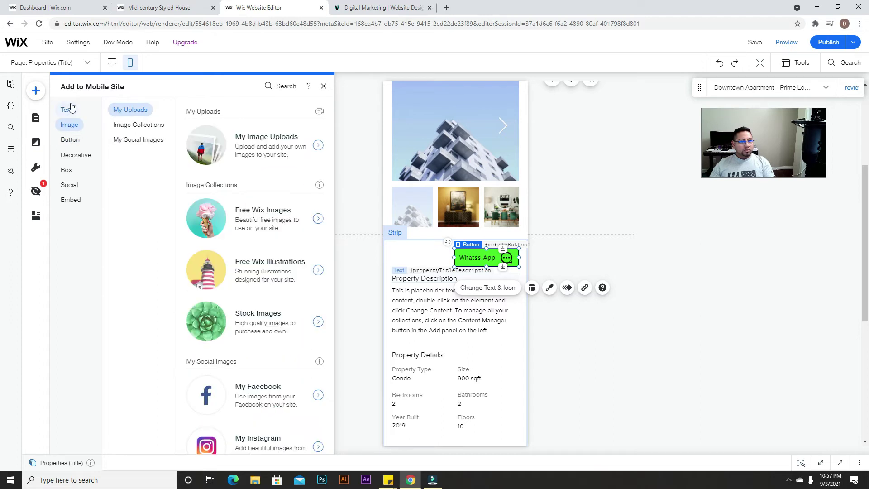
click(41, 90)
click(38, 90)
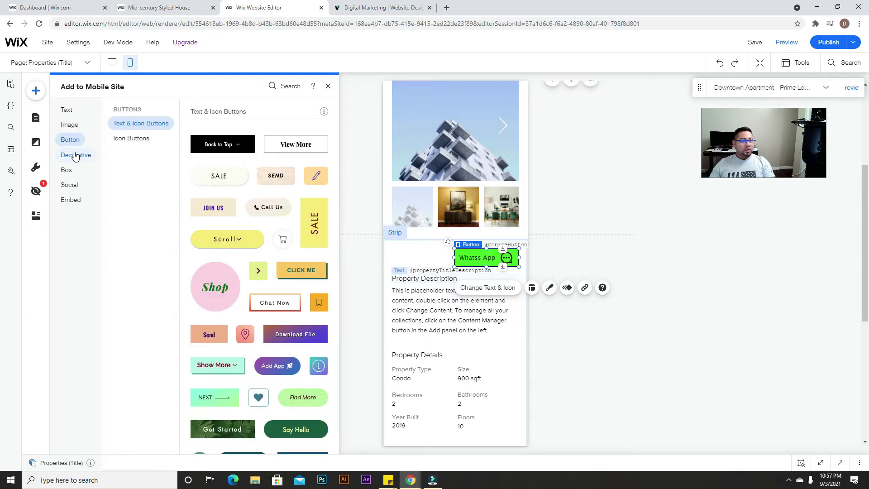
mouse_move(72, 175)
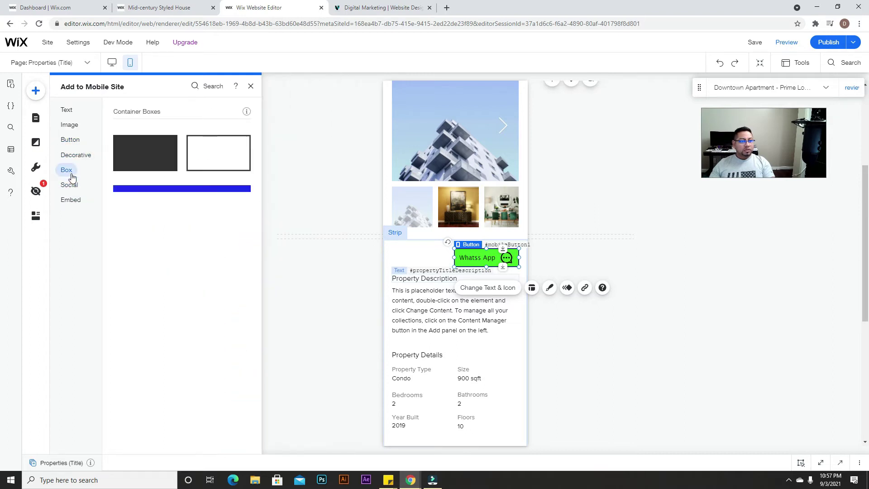
drag(168, 203, 306, 232)
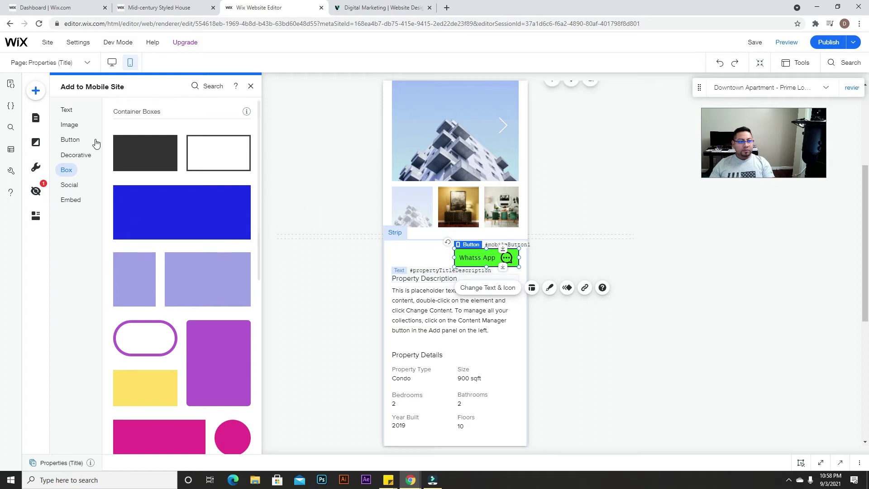
drag(194, 201, 462, 181)
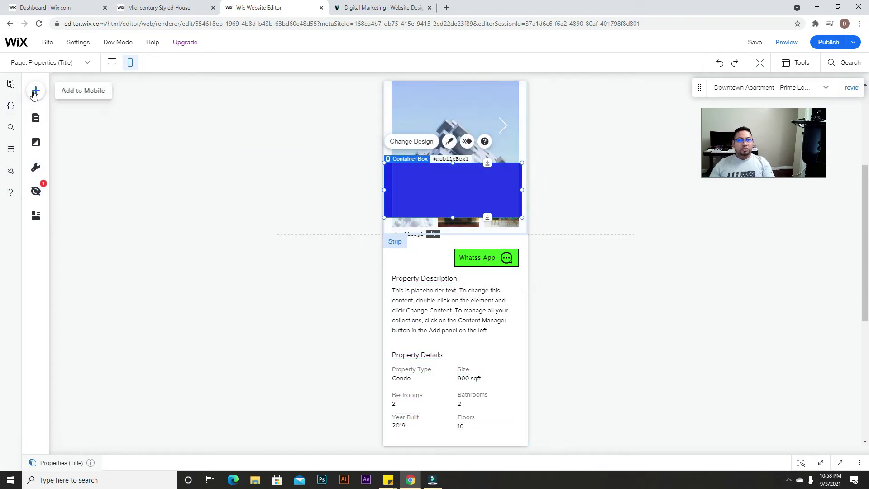
Add a Heading 1 onto the blue box, delete both, and switch to desktop view.
click(35, 92)
click(68, 109)
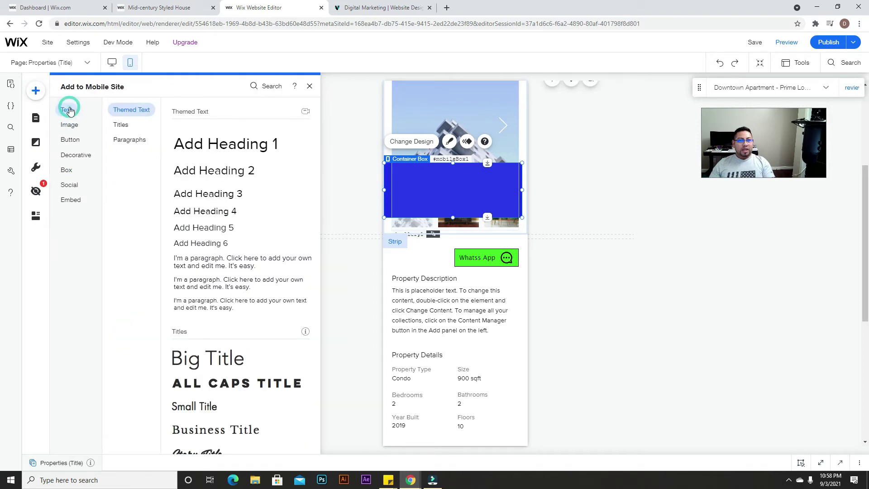
drag(218, 144, 433, 193)
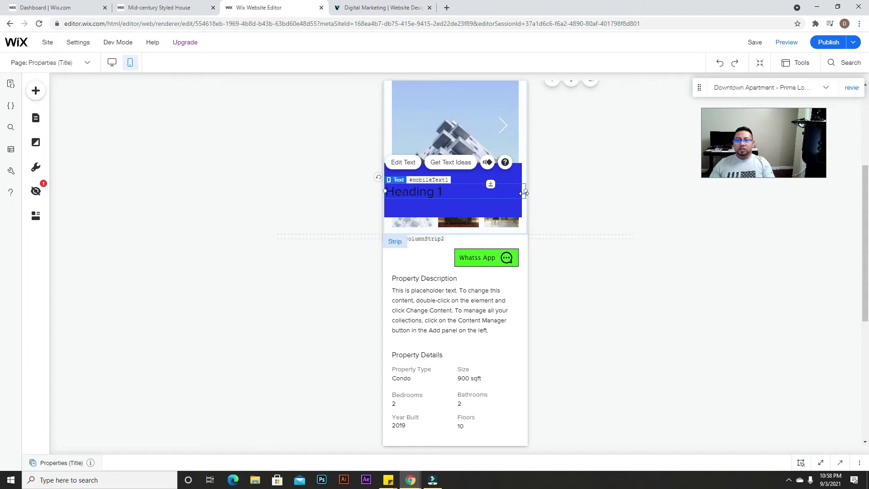
key(Delete)
click(433, 193)
key(Delete)
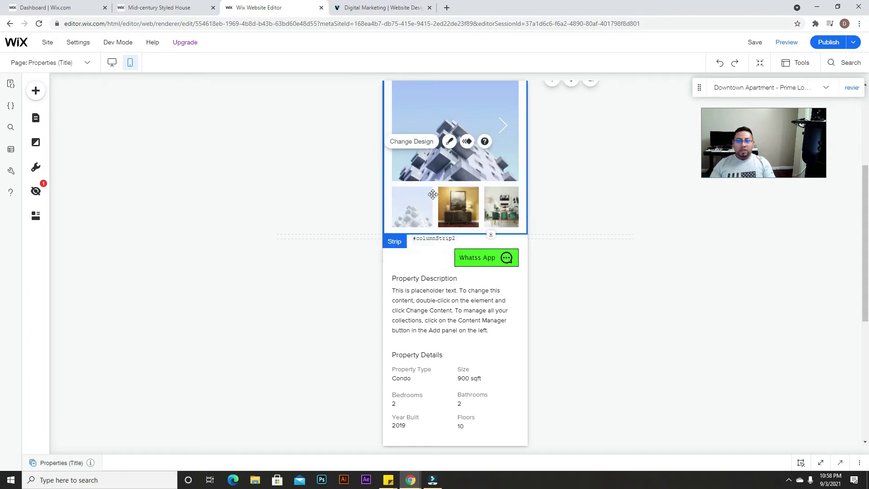
click(113, 63)
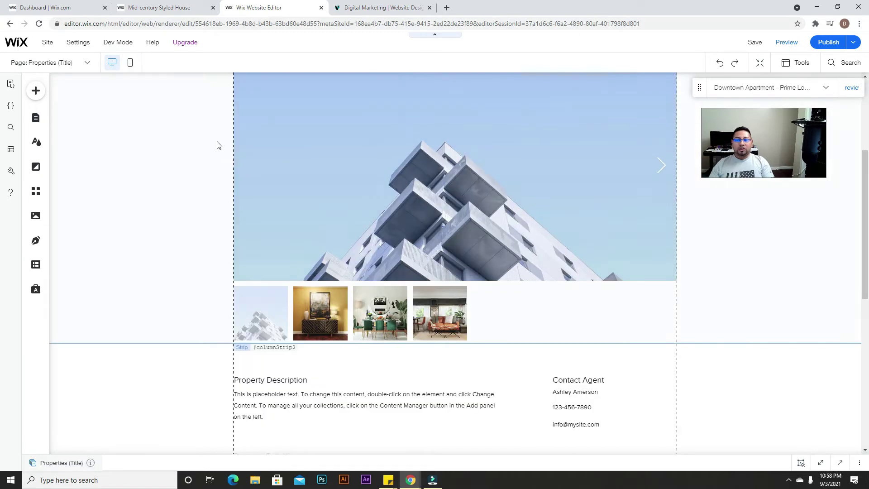
Add a Heading 1 text and move it below Property Description.
click(36, 91)
mouse_move(67, 142)
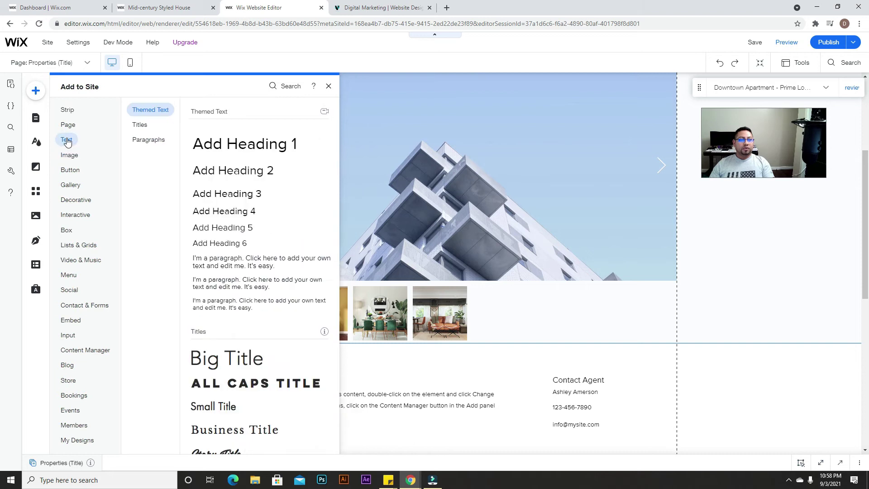
drag(246, 145, 446, 270)
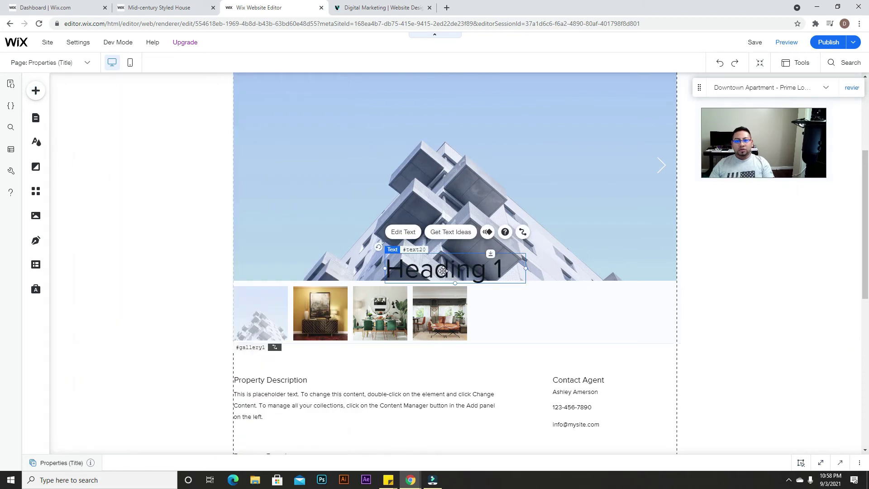
scroll(443, 271, down, 4)
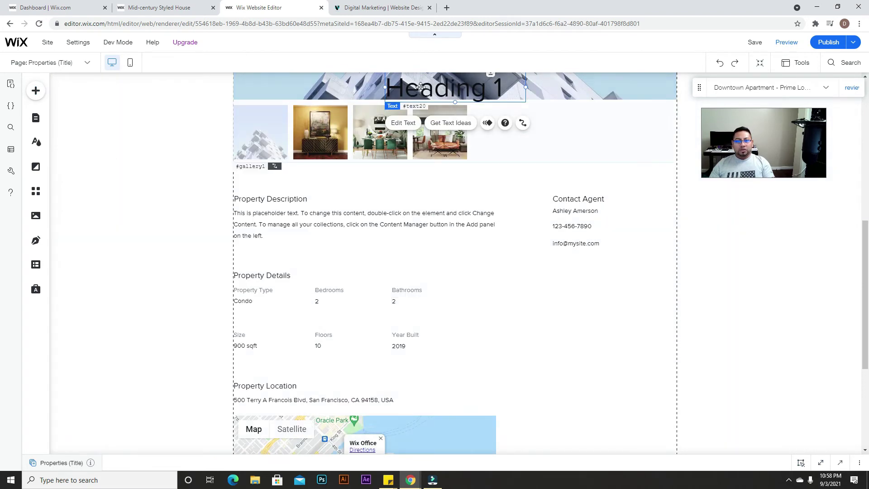
drag(421, 86, 350, 255)
double_click(350, 257)
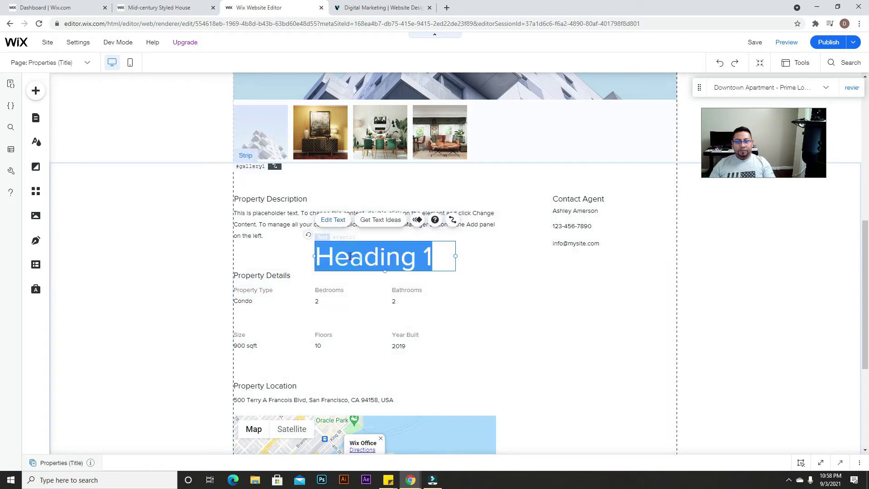
Set the text to 20 px, replace it with the WhatsApp send URL, and widen it to one line.
click(291, 212)
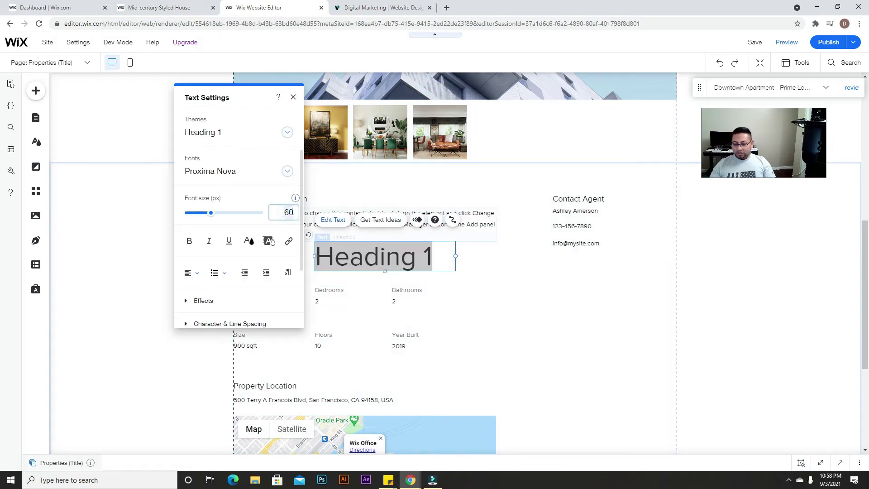
key(BackSpace)
key(BackSpace)
text(20)
key(Return)
text(https://api.whatsapp.com/send?phone=<number>)
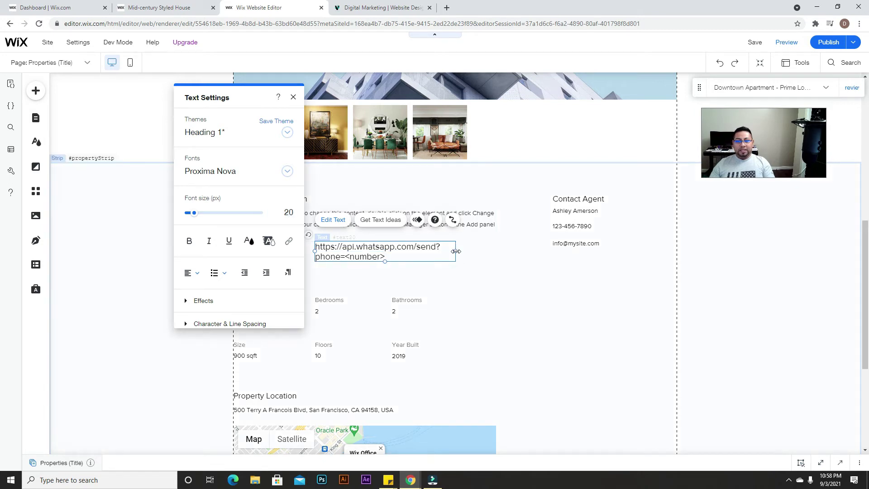
drag(455, 253, 548, 253)
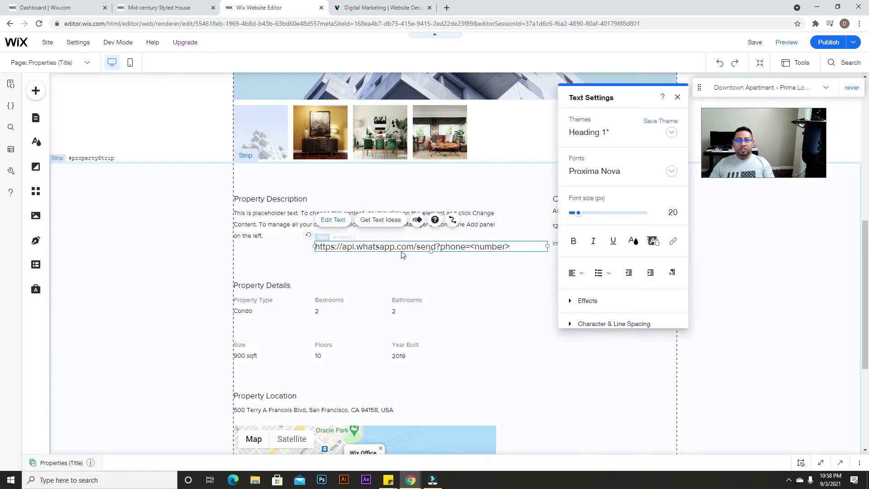
click(519, 291)
drag(447, 248, 442, 266)
click(439, 246)
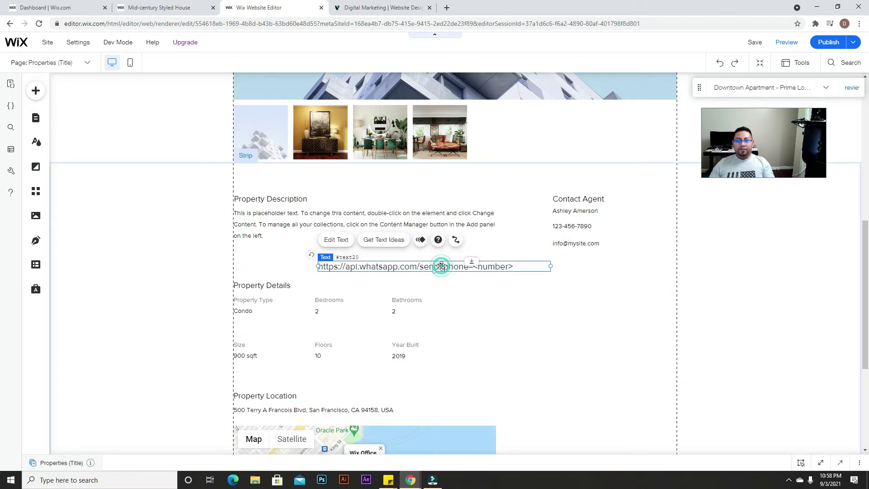
double_click(442, 266)
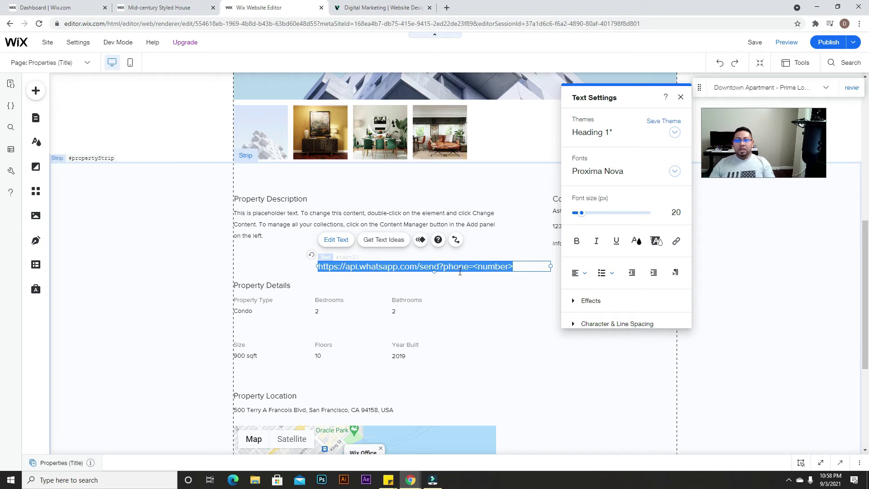
Replace the <number> placeholder in the WhatsApp link with the real phone number.
click(478, 267)
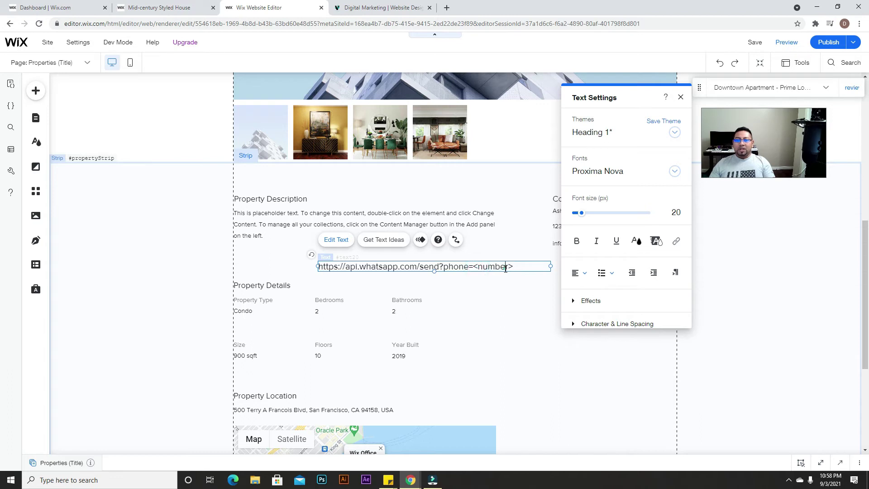
drag(508, 267, 480, 270)
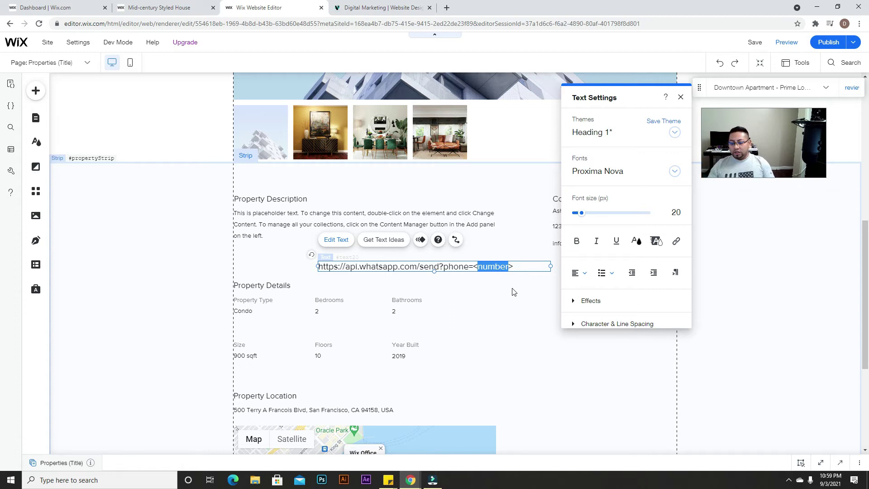
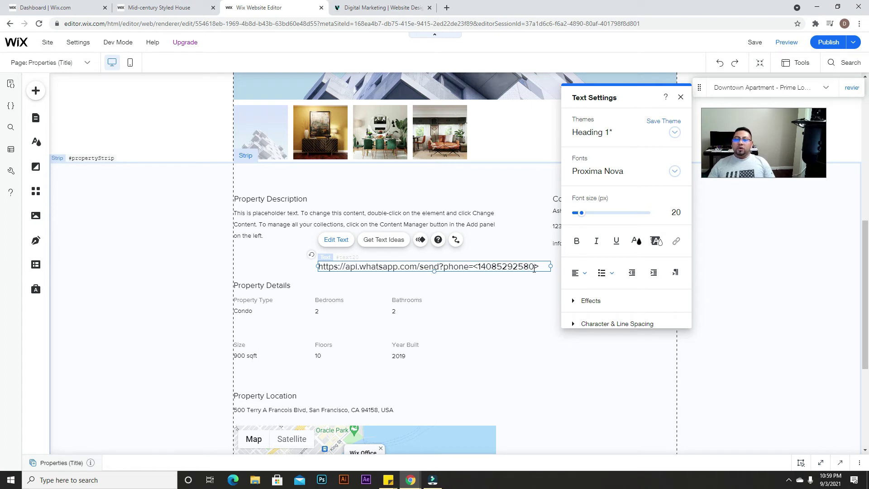
drag(536, 267, 477, 267)
key(ctrl+c)
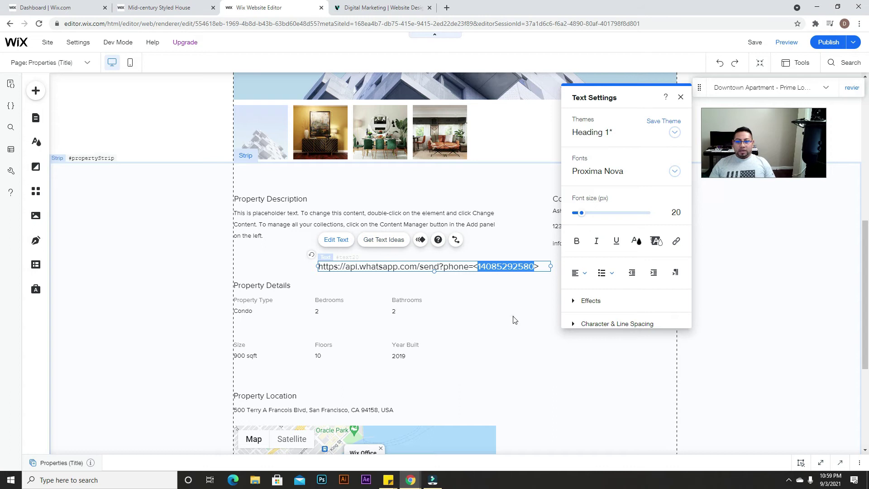
click(423, 277)
click(426, 268)
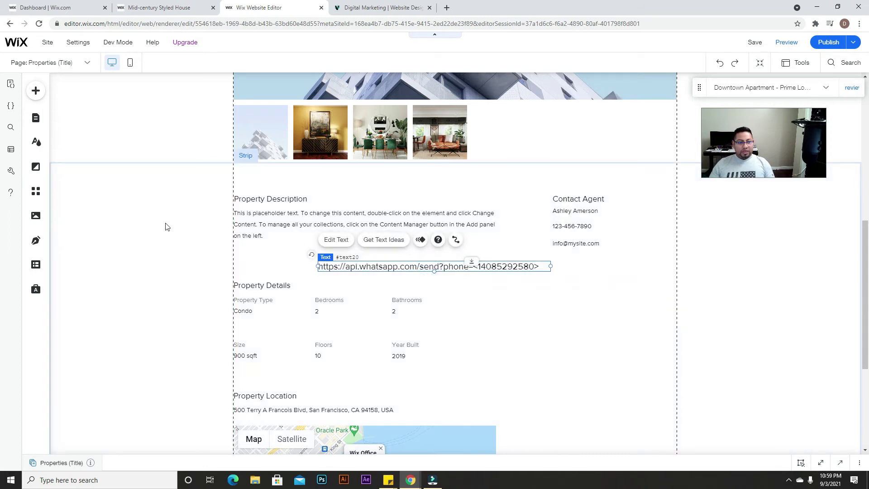
Add a blank page to the site menu, keeping the name New Page.
click(36, 118)
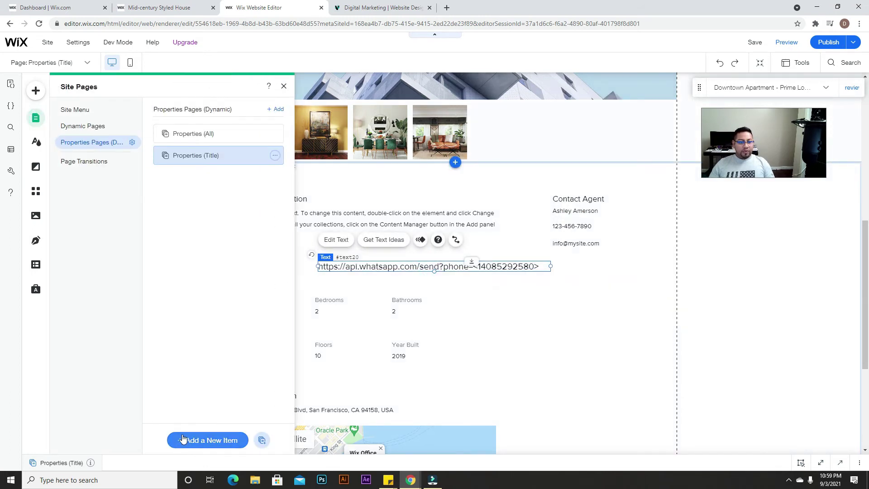
click(83, 110)
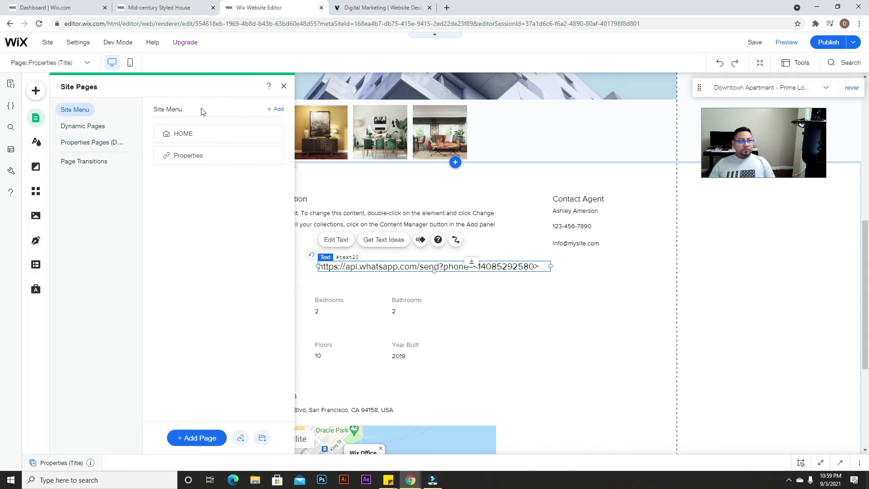
click(190, 438)
click(132, 91)
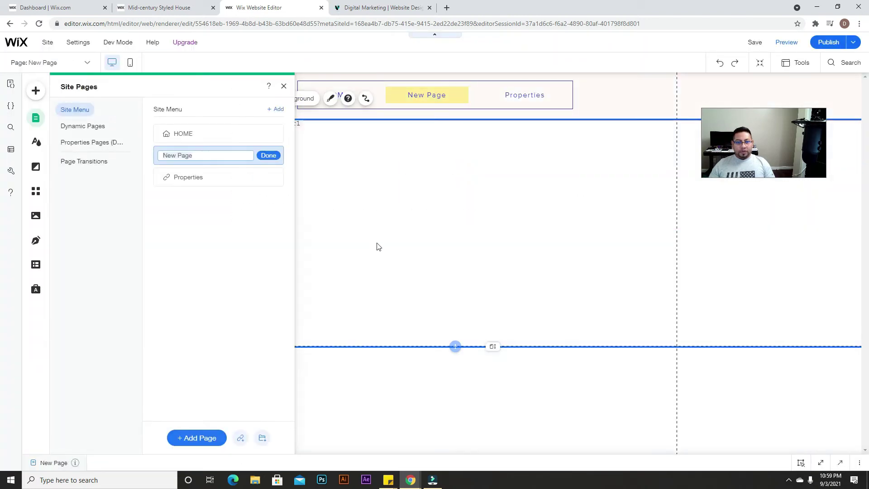
click(271, 156)
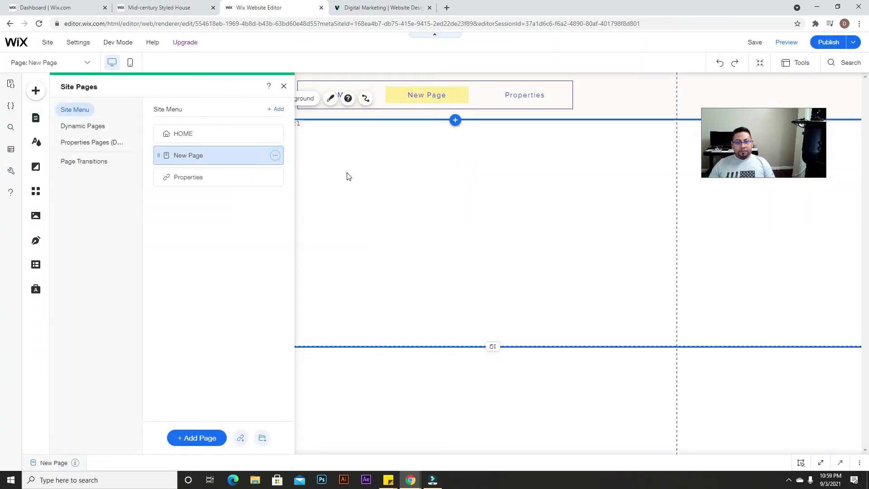
click(350, 190)
Paste the WhatsApp link text onto New Page and centre it.
key(ctrl+v)
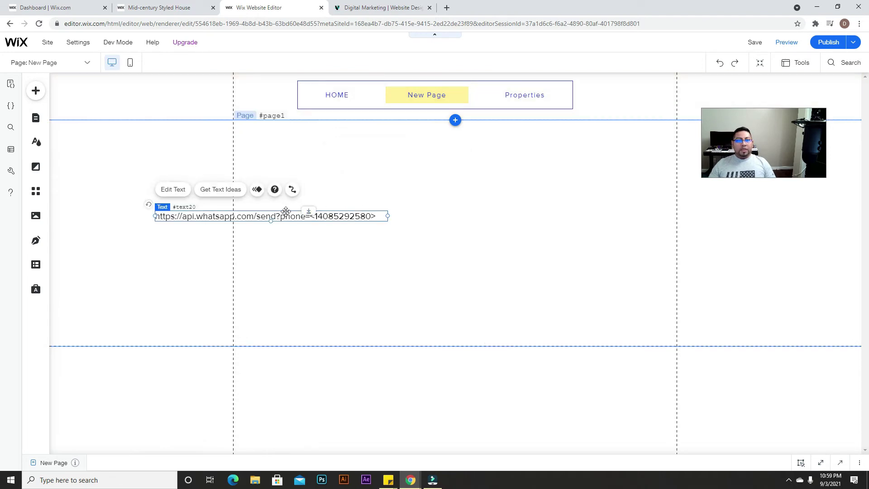
drag(287, 213, 450, 201)
click(466, 211)
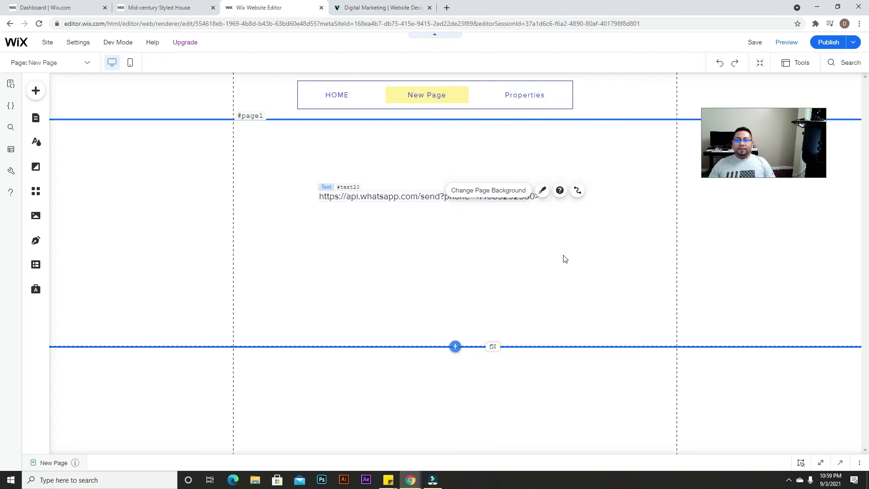
click(484, 201)
double_click(500, 197)
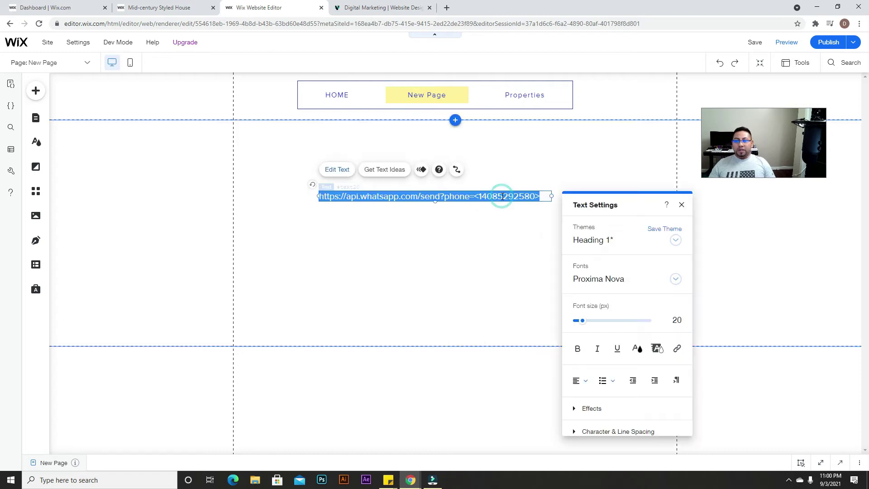
click(502, 197)
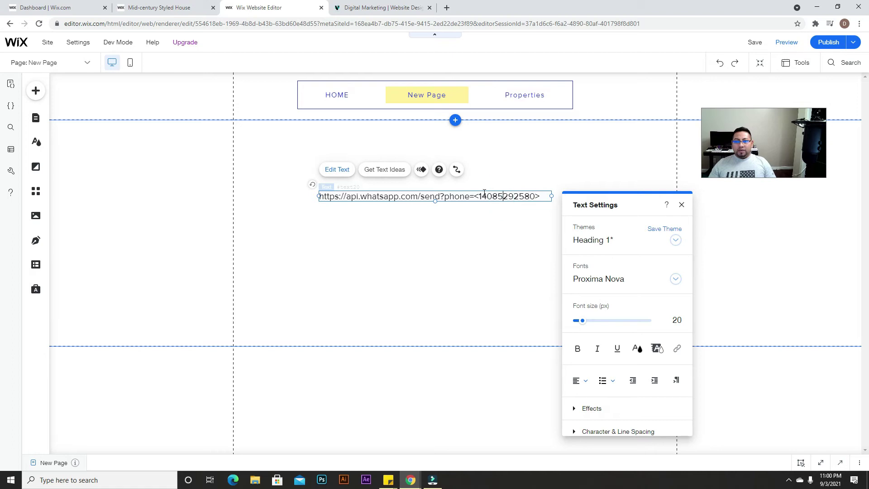
drag(485, 195, 480, 194)
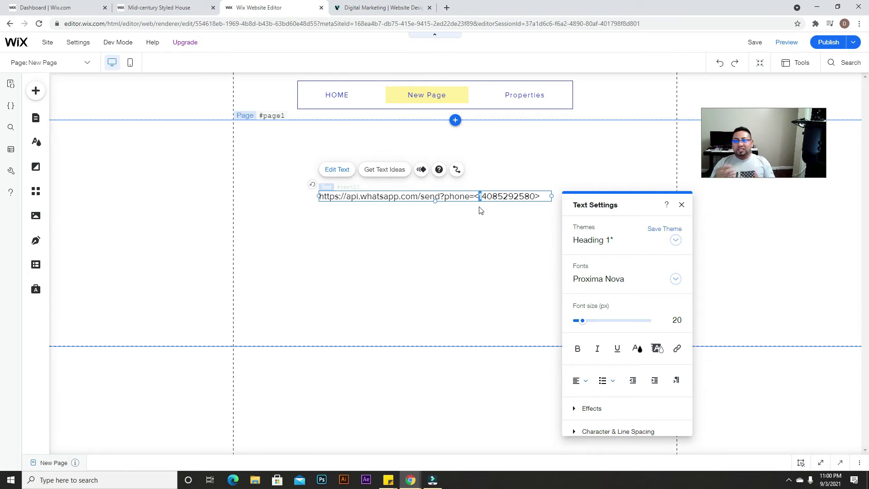
click(468, 230)
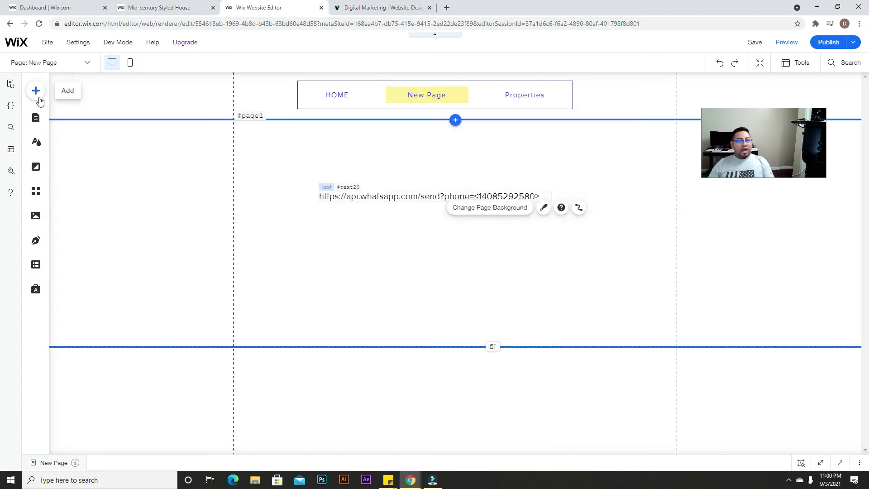
click(358, 194)
Duplicate the link below the original, paste the URL with message 'This is a test', and widen it to one line.
key(ctrl+d)
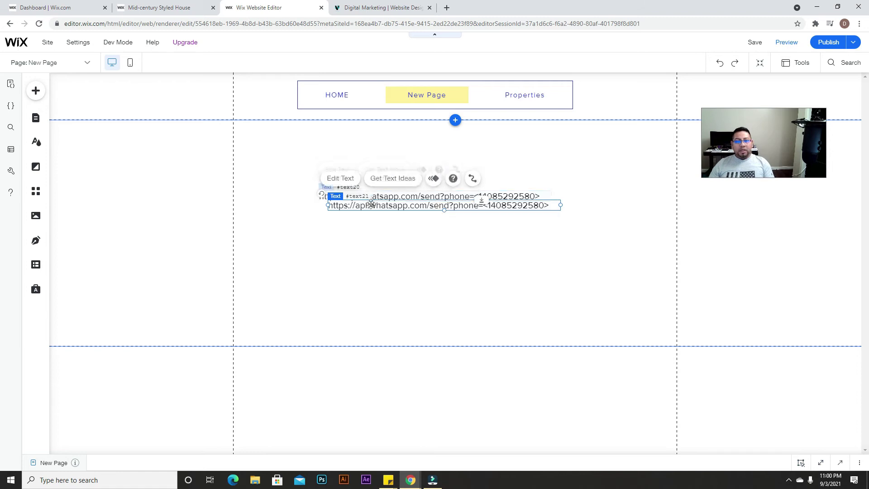
drag(385, 206, 378, 227)
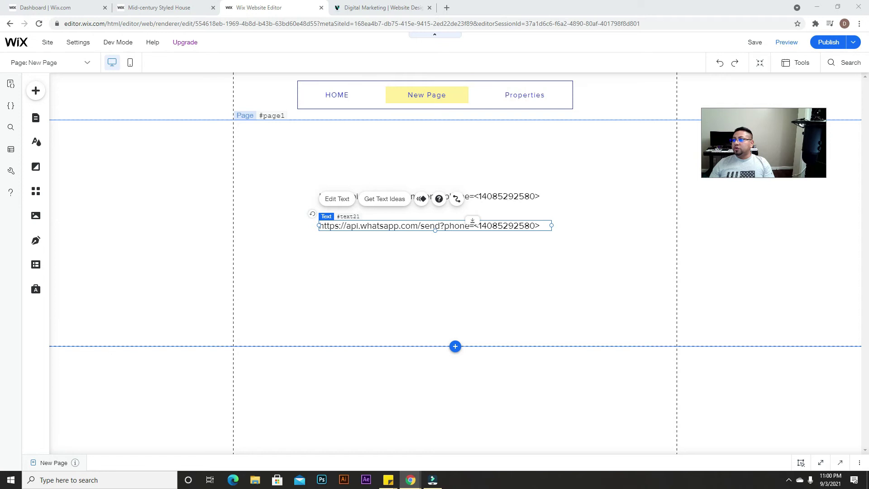
double_click(404, 227)
text(https://api.whatsapp.com/send?phone=123456&text=This%20is%20a%20test)
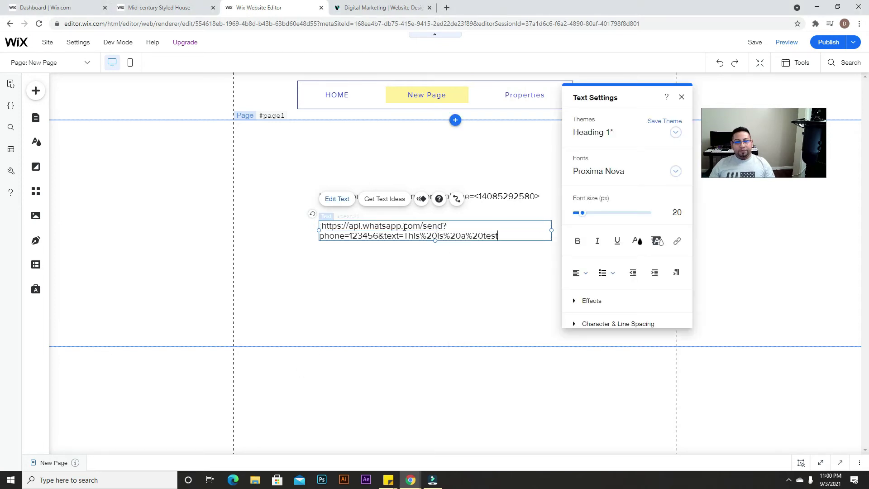
click(681, 97)
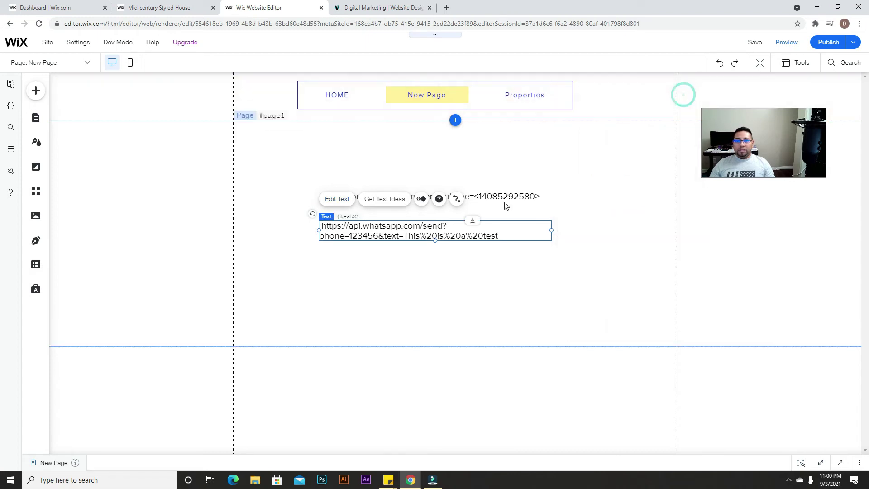
drag(420, 236, 339, 235)
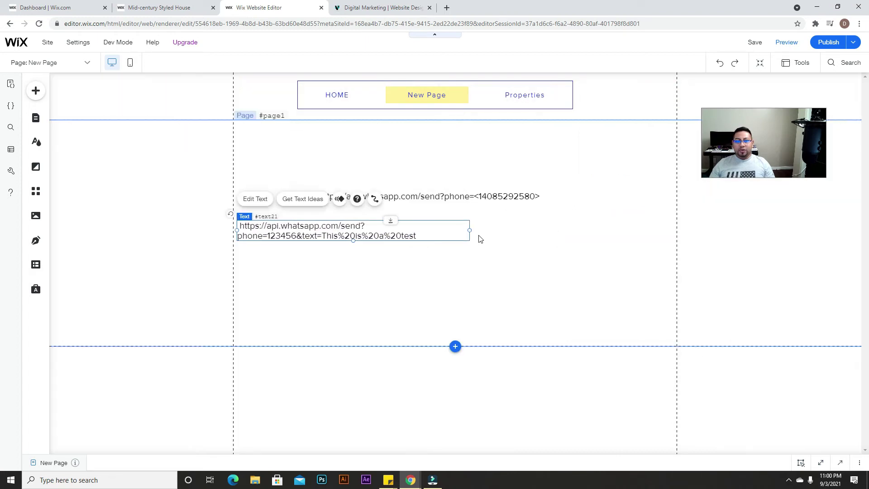
drag(469, 230, 598, 225)
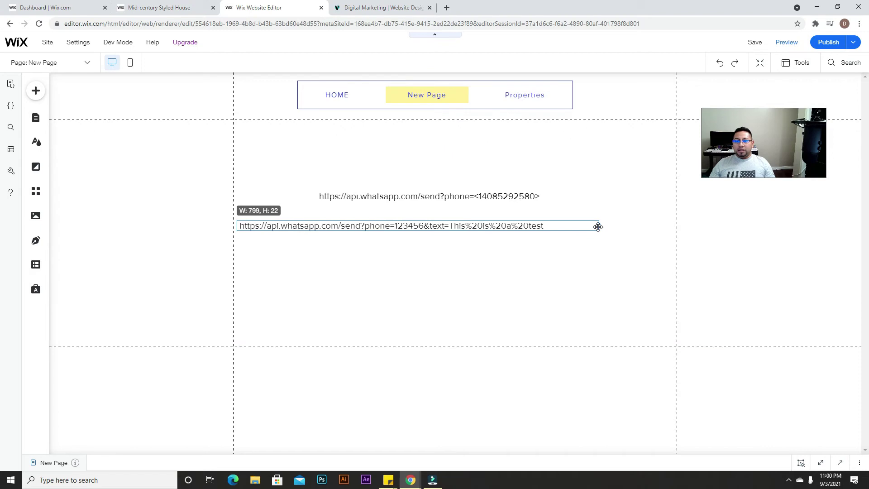
mouse_move(521, 223)
mouse_down()
mouse_move(553, 231)
mouse_move(544, 217)
mouse_move(522, 219)
mouse_up()
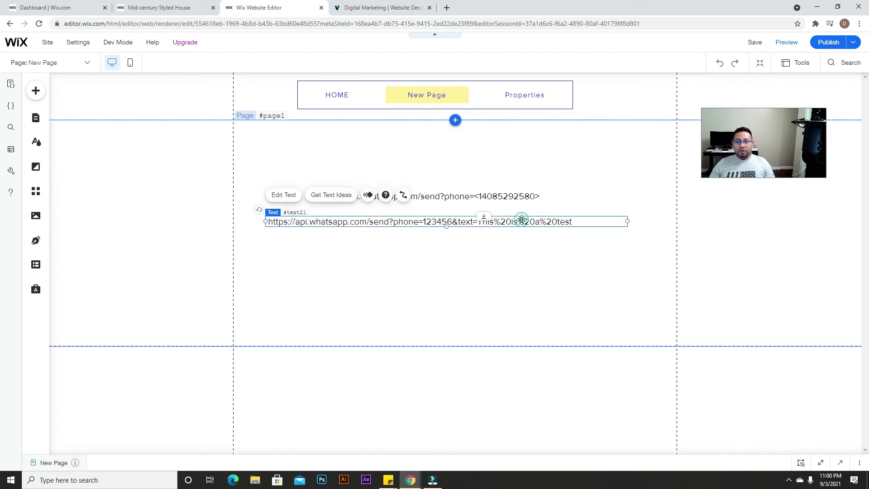
Copy the real phone number from the upper WhatsApp link.
double_click(522, 219)
click(427, 221)
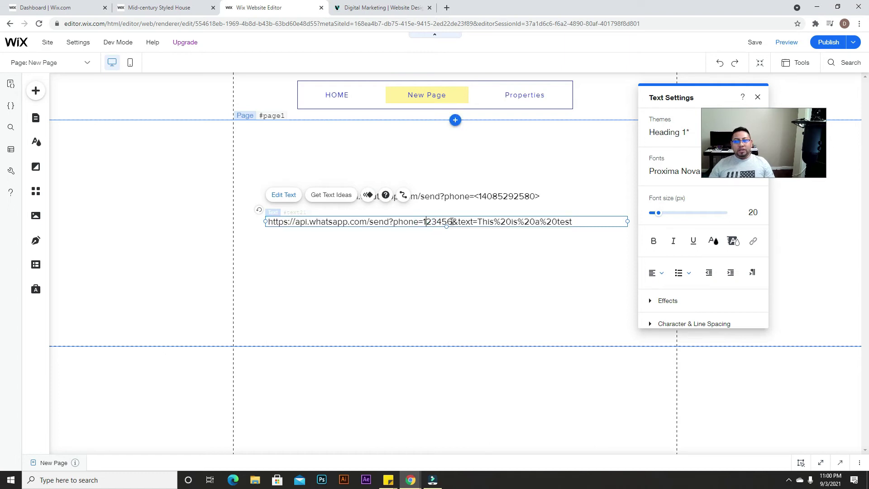
drag(453, 221, 426, 221)
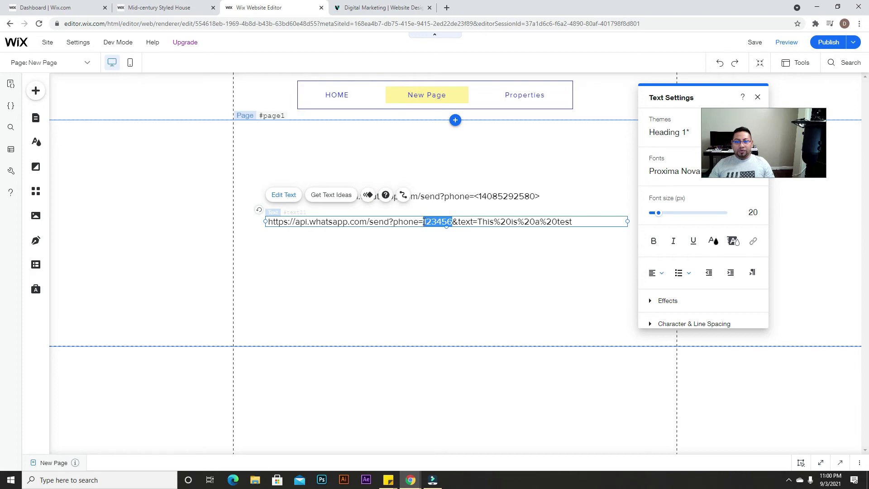
click(527, 196)
click(528, 196)
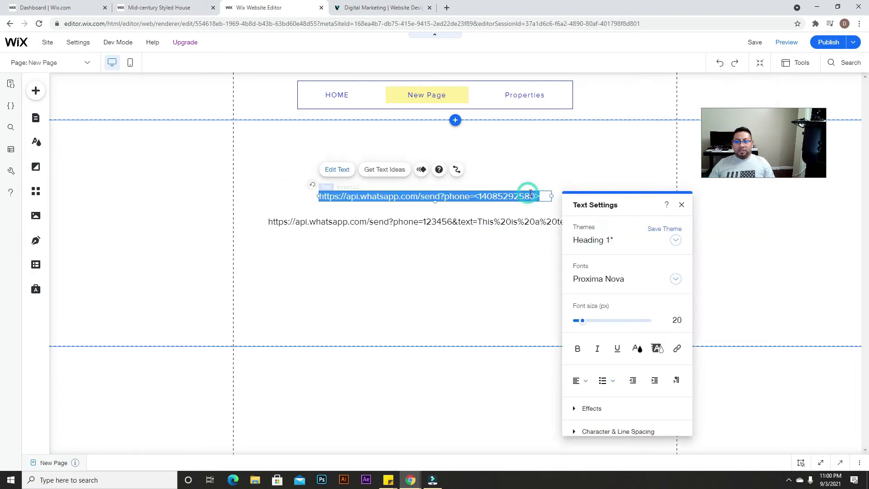
click(534, 195)
drag(534, 196, 482, 196)
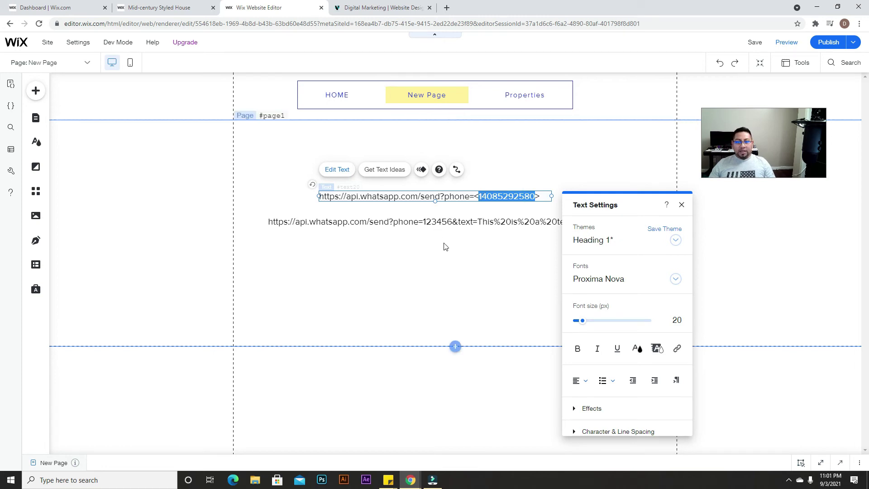
Paste that phone number over the placeholder digits in the lower link.
click(456, 221)
click(457, 223)
click(457, 223)
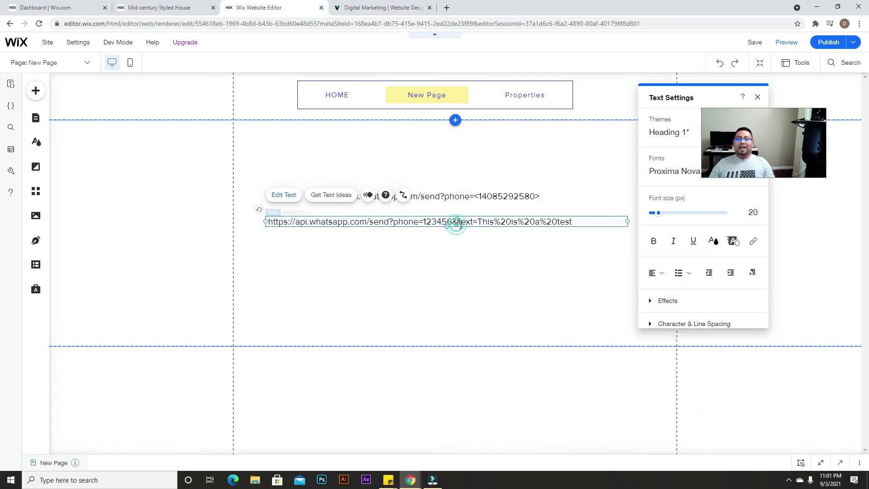
drag(452, 221, 428, 221)
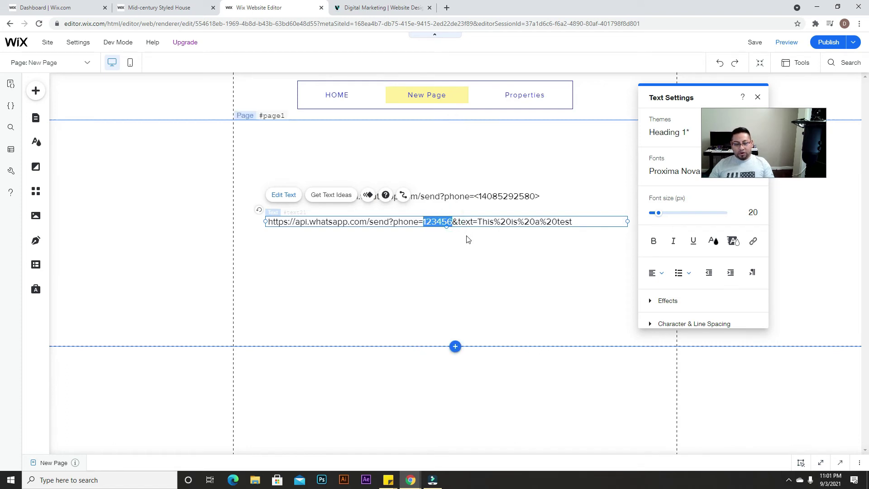
key(ctrl+v)
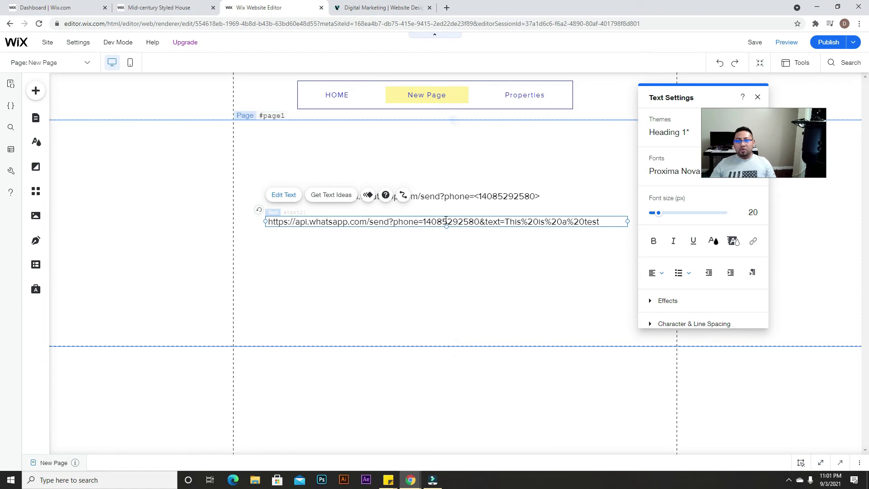
click(574, 222)
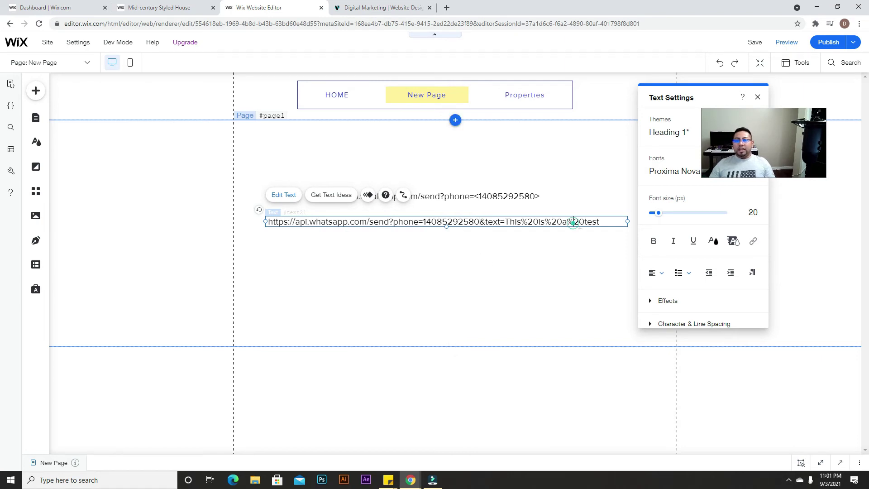
click(600, 221)
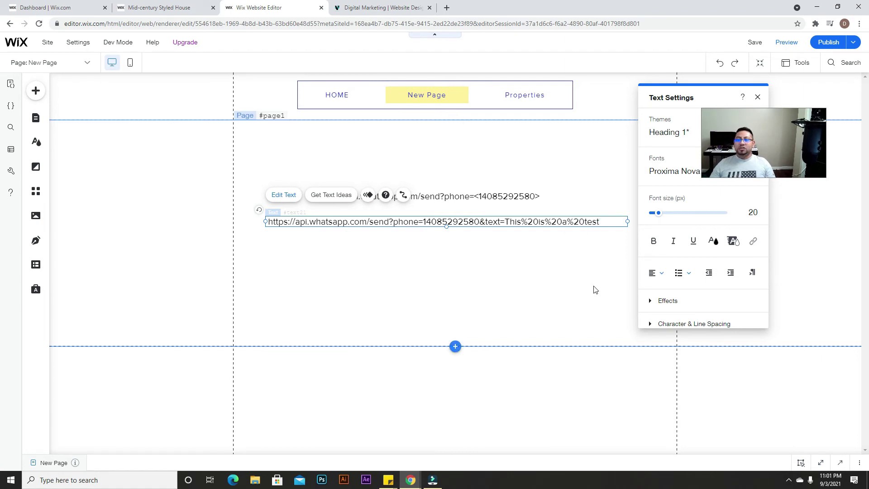
Change the lower link's message ending from 'test' to 'Im interested in the service'.
key(BackSpace)
key(BackSpace)
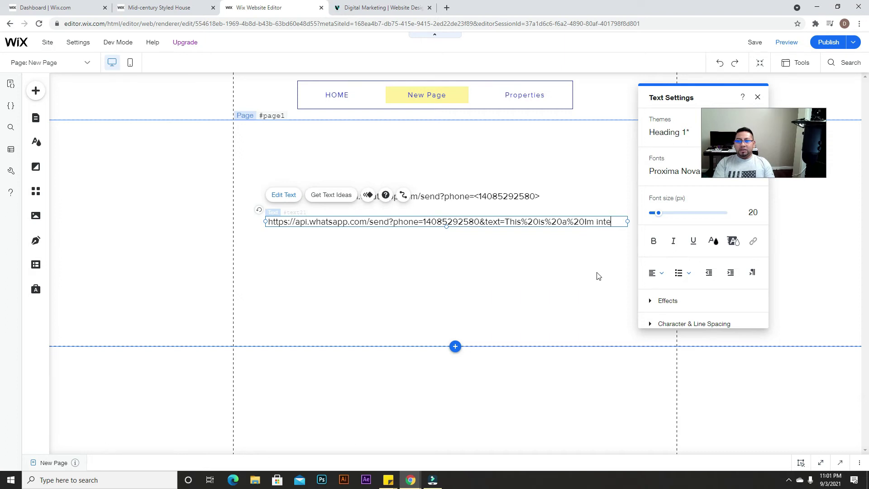
text(ted in the ser)
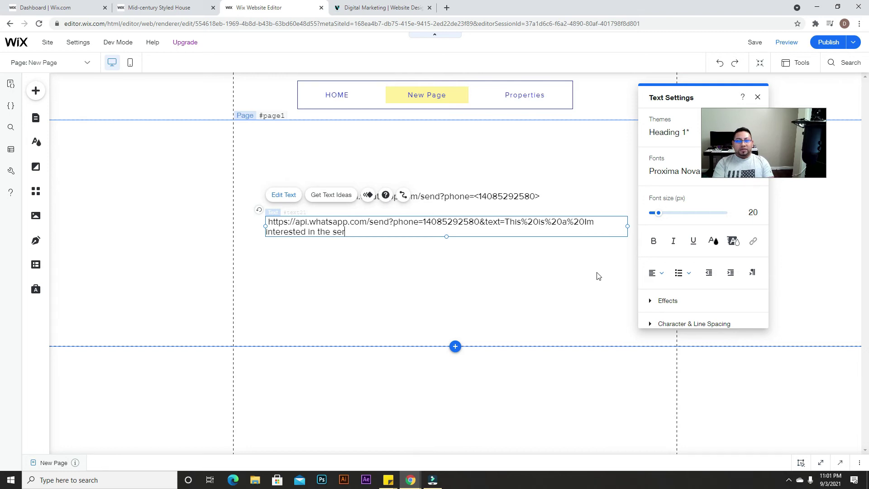
text(vice)
key(BackSpace)
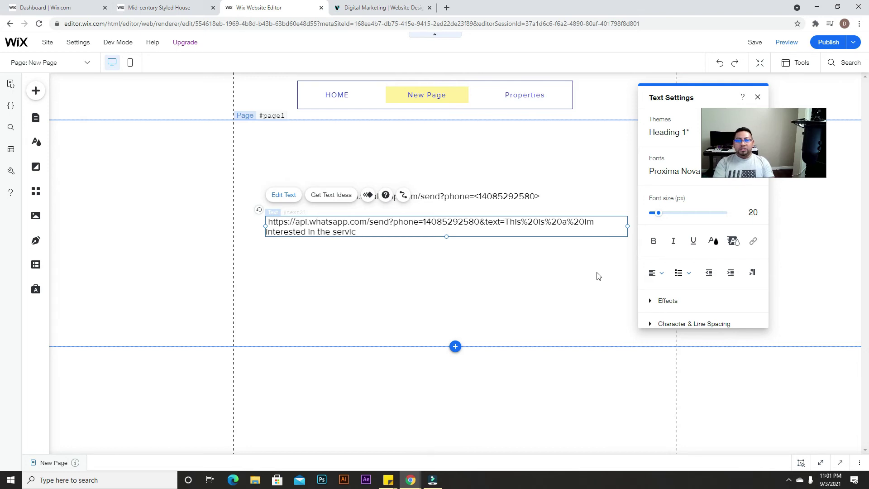
text(e)
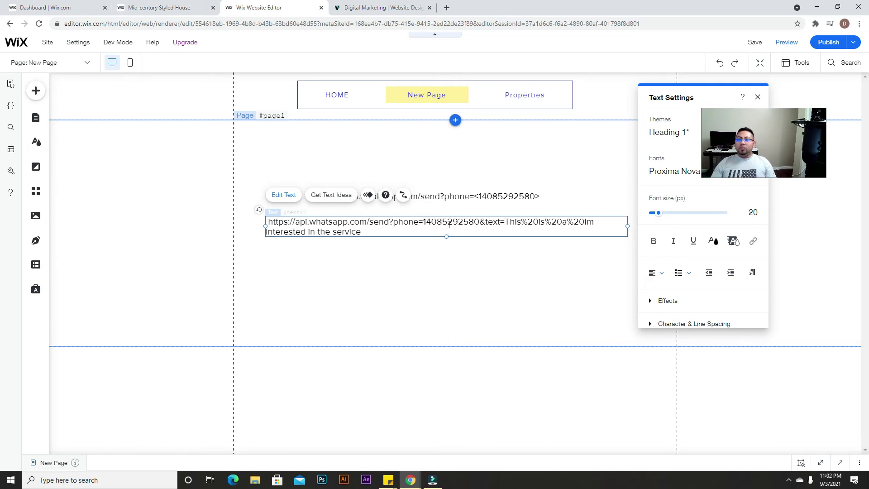
Leave link editing, open the Properties (All) dynamic page, and switch to Preview.
click(500, 182)
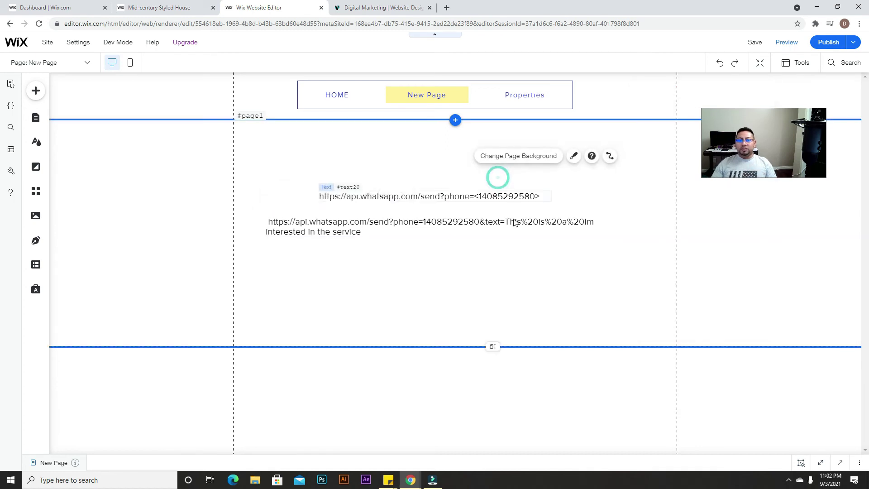
click(466, 229)
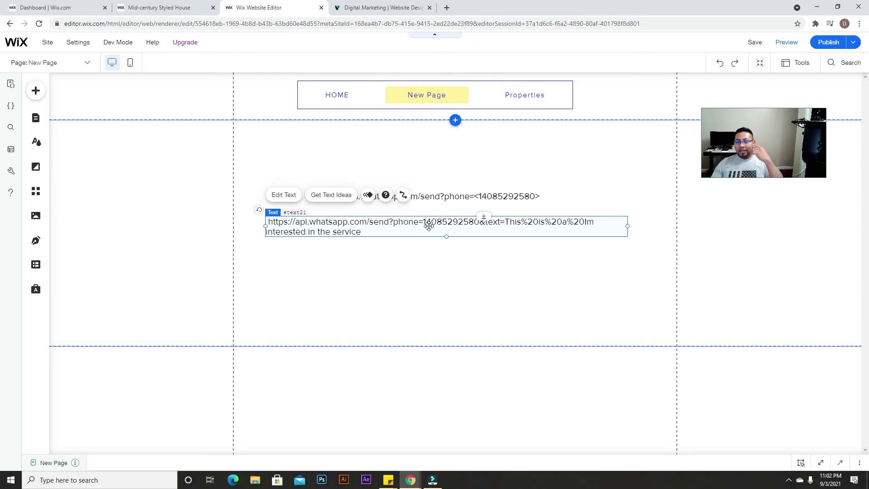
click(485, 197)
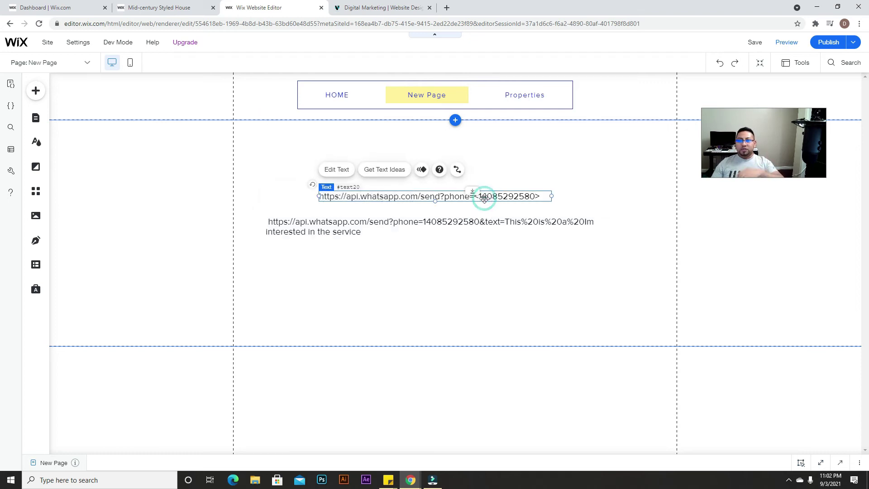
click(578, 222)
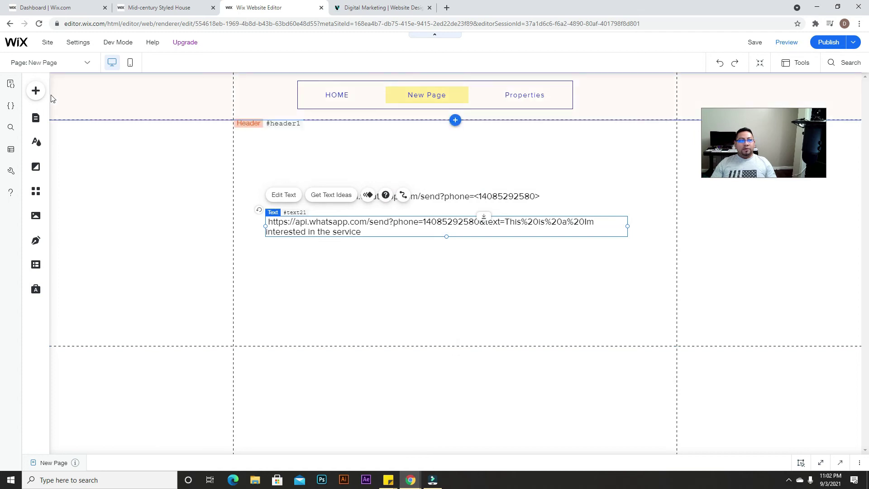
click(36, 118)
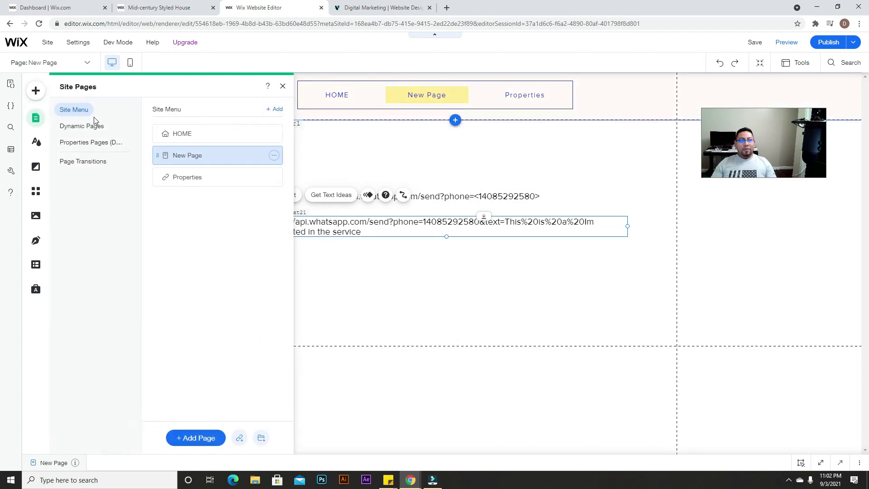
click(99, 143)
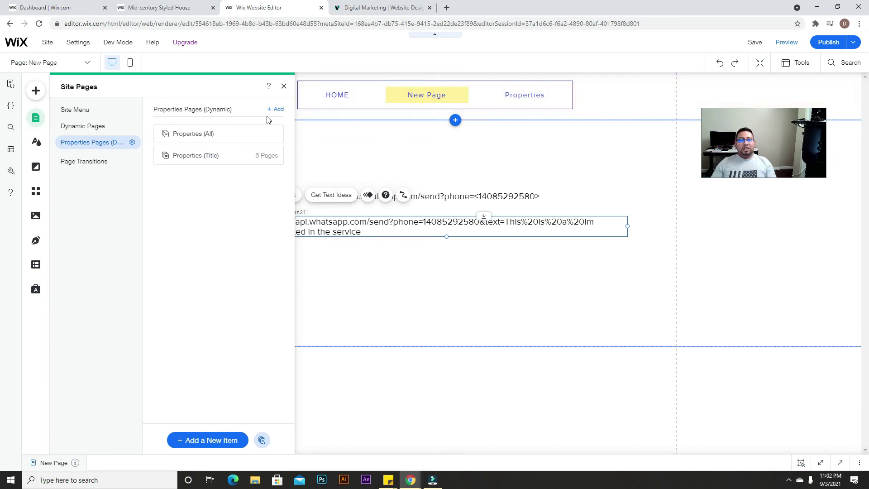
click(220, 133)
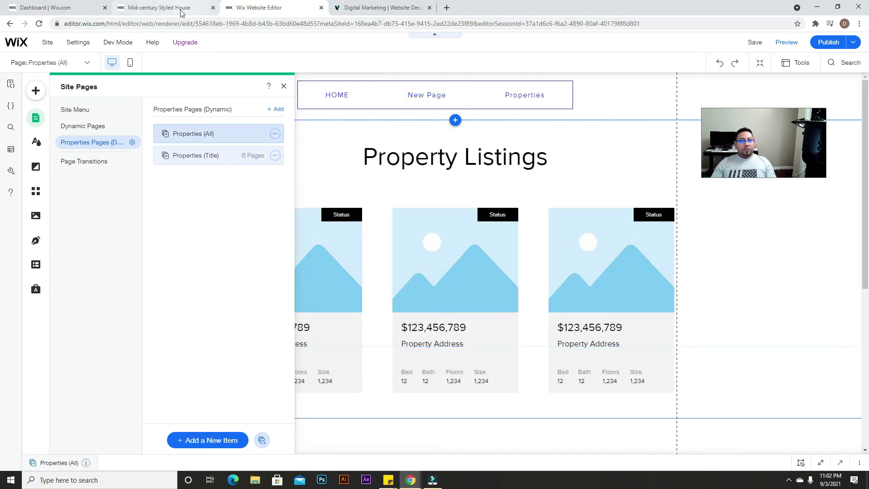
click(788, 42)
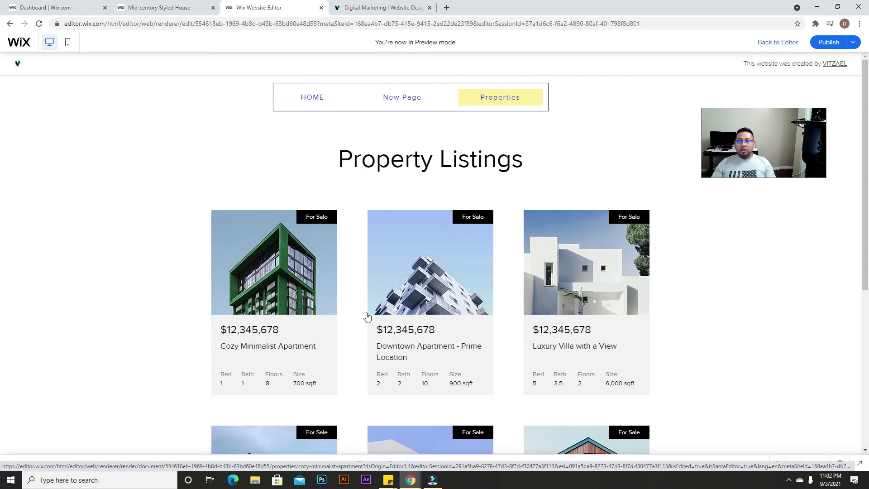
Preview the Cozy Minimalist Apartment page in mobile layout, then return to the editor.
click(332, 319)
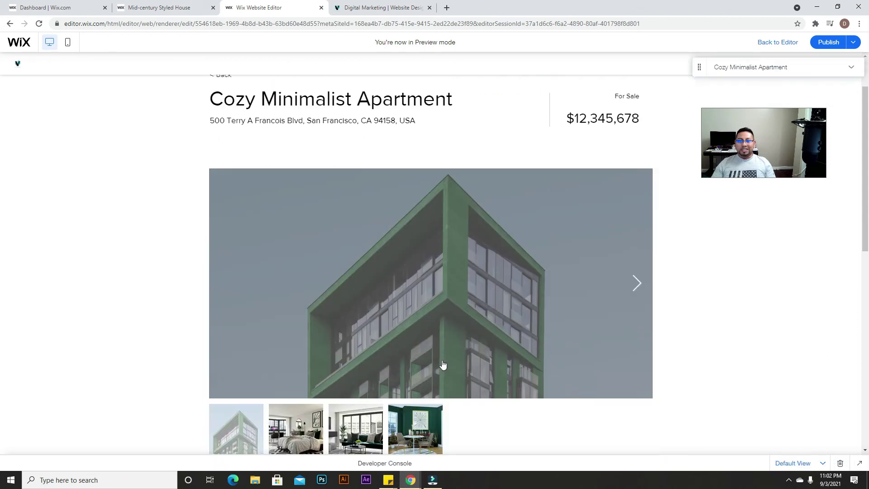
scroll(740, 301, down, 6)
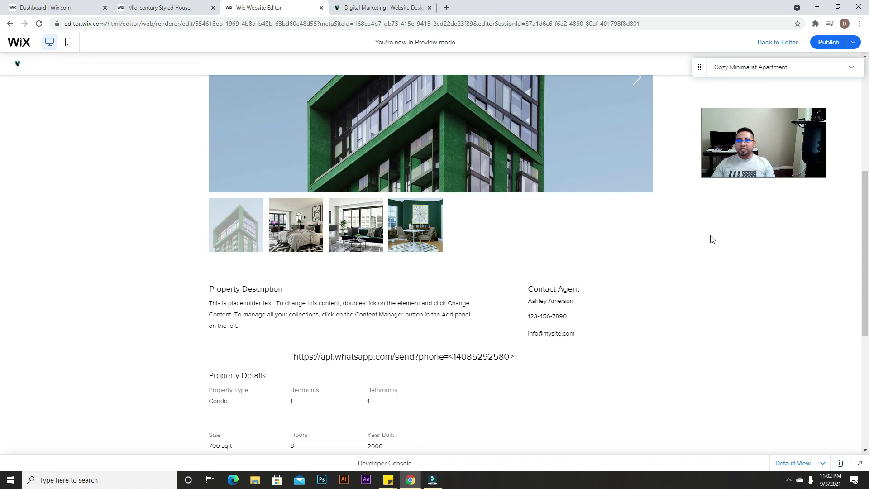
click(67, 43)
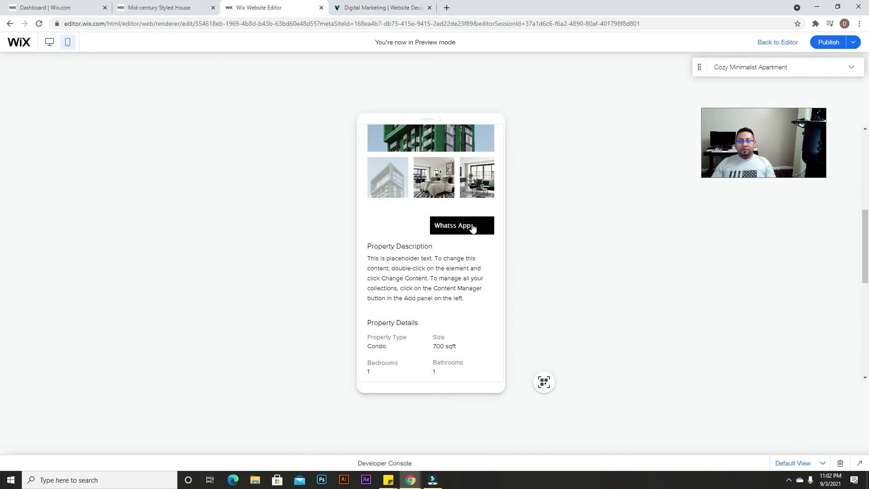
click(774, 42)
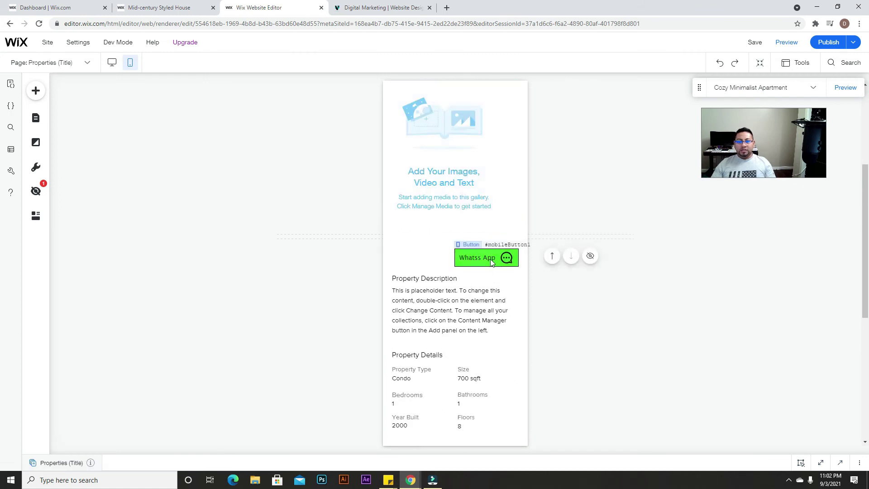
Move the Property Description text lower, below the Whatss App button.
click(491, 259)
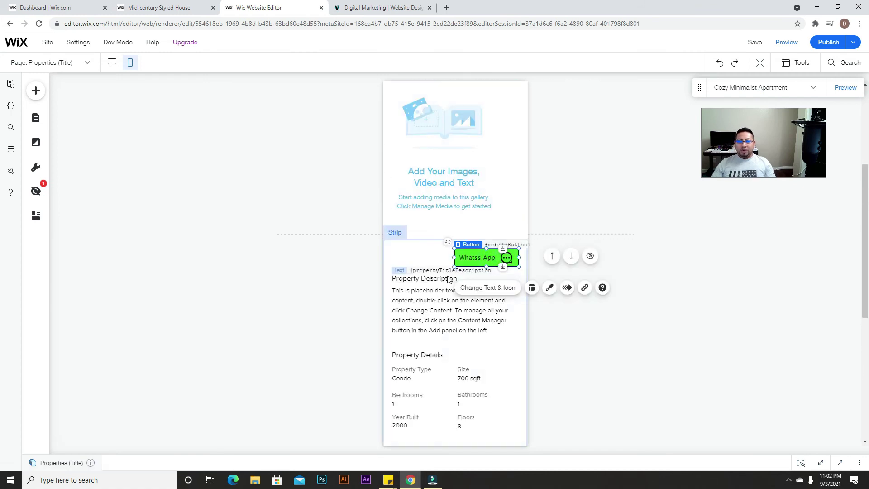
click(448, 277)
drag(490, 278, 492, 302)
click(506, 256)
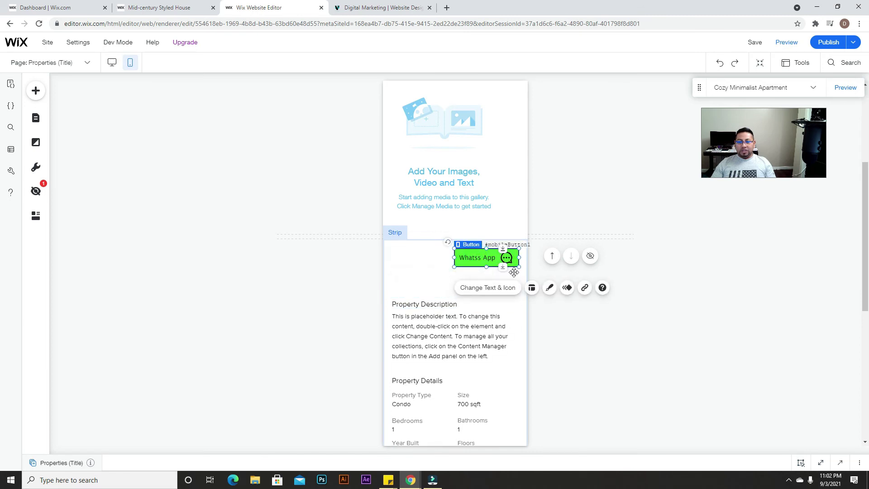
Give the button's hover state a custom blue #3D9BE9 background fill.
click(549, 288)
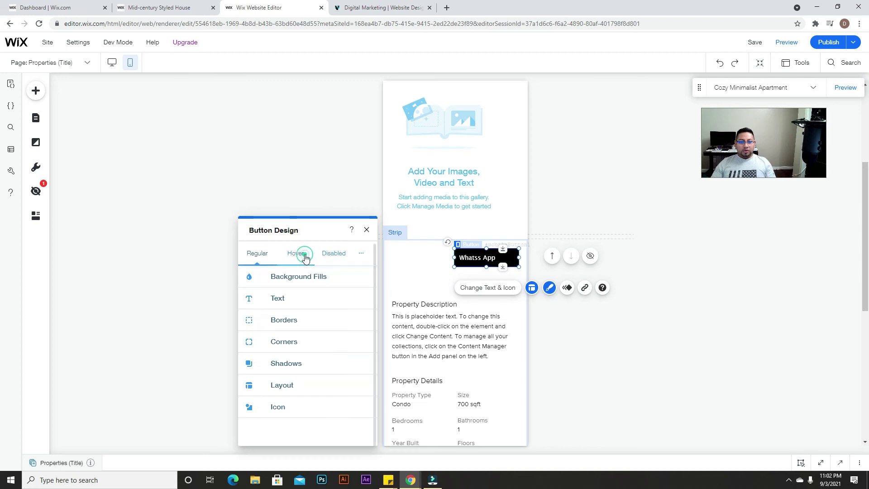
click(302, 258)
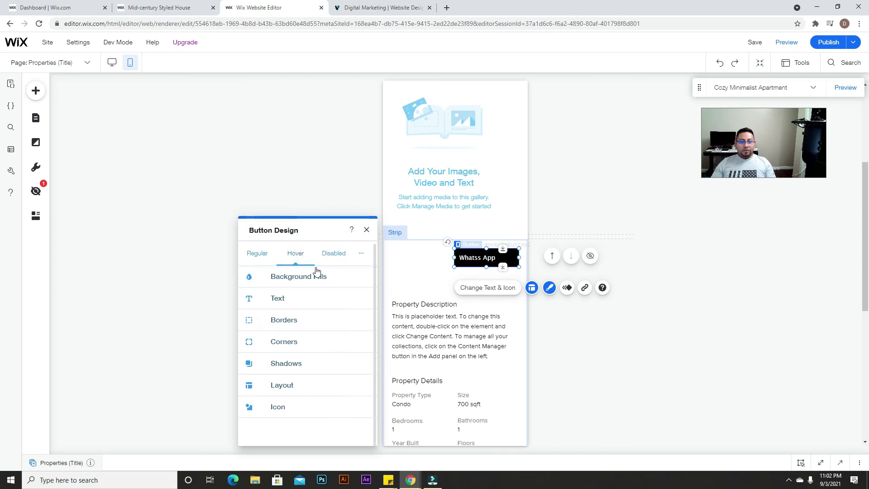
click(294, 277)
click(277, 330)
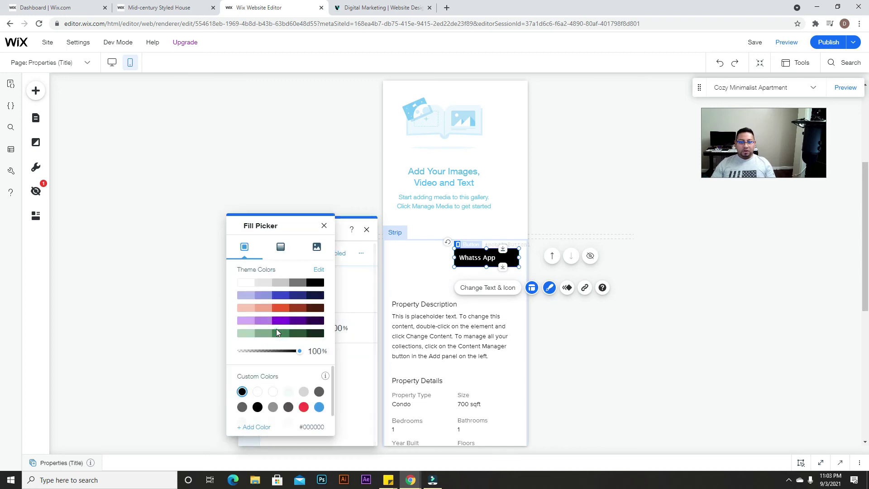
scroll(319, 410, down, 2)
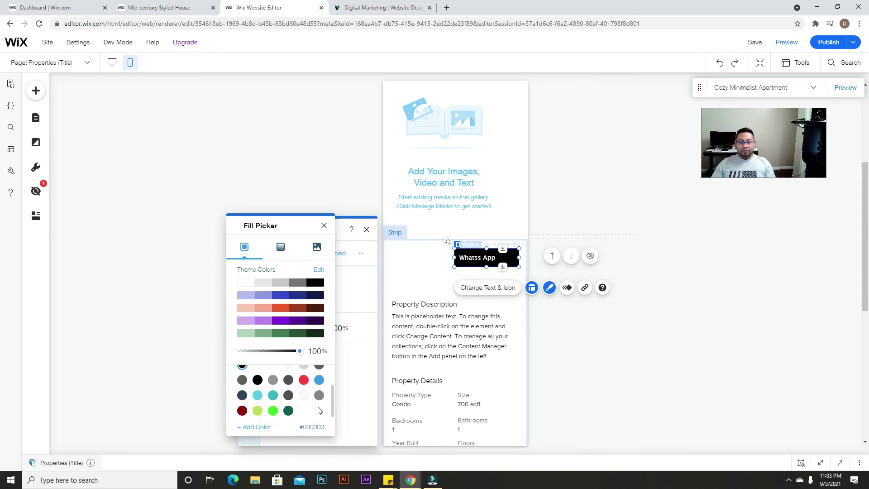
click(320, 382)
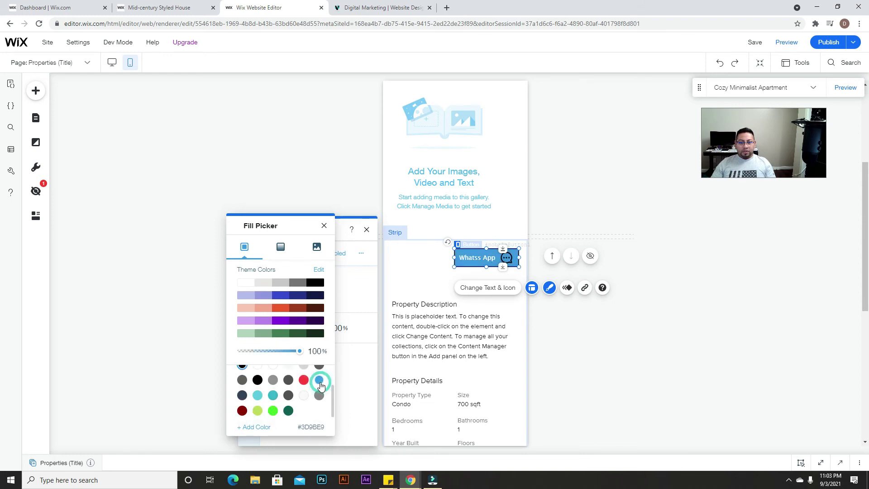
click(323, 227)
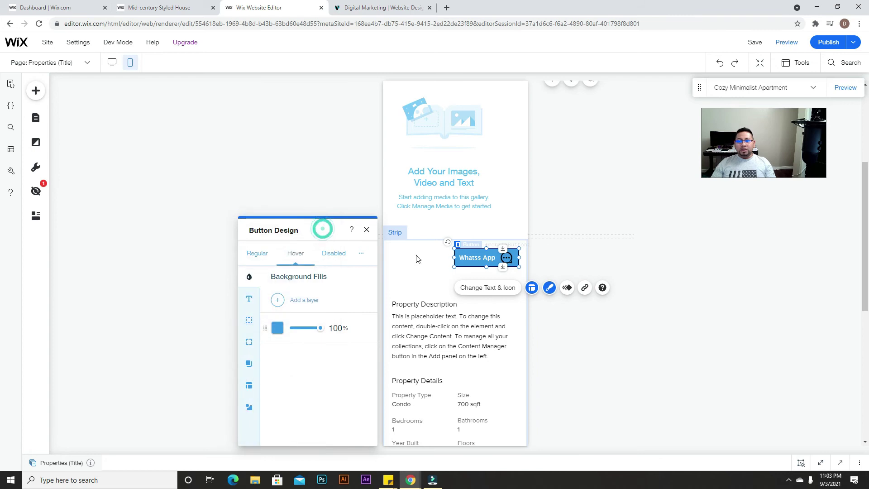
click(449, 265)
right_click(478, 259)
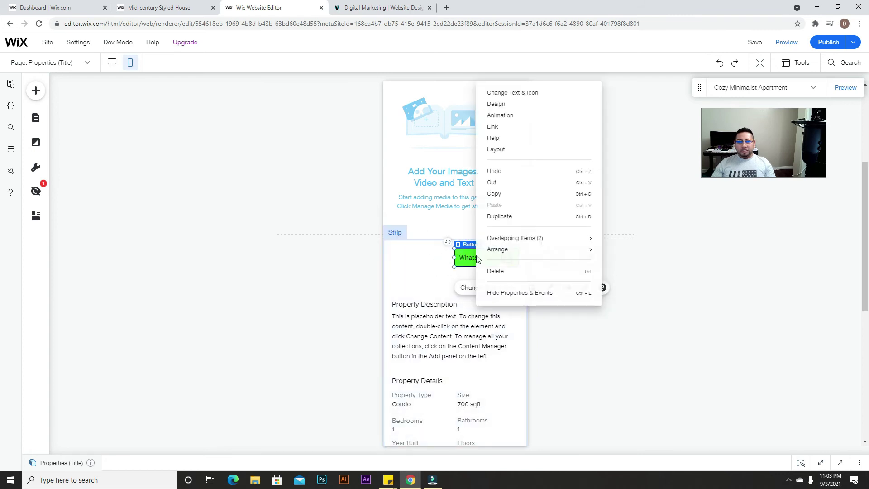
Duplicate the green Whatss App button and place the copy just below the original.
click(500, 216)
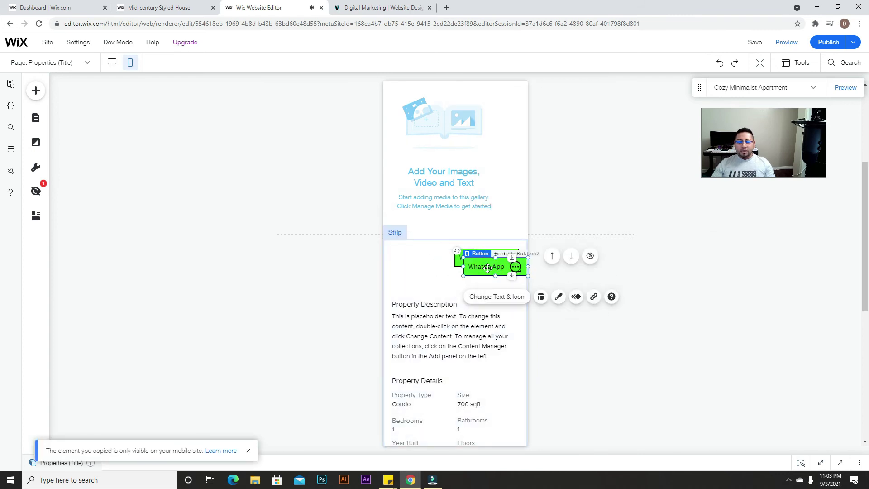
drag(486, 266, 480, 282)
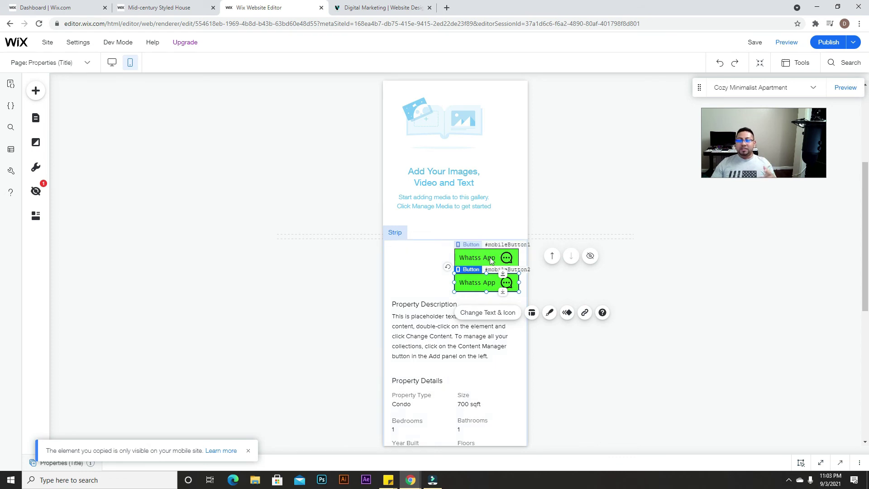
click(515, 258)
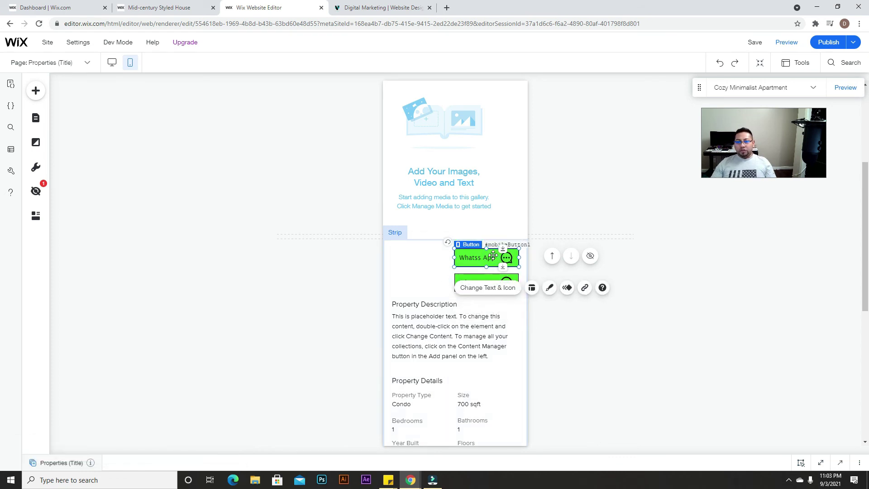
Link the upper button to a web address by pasting the api.whatsapp.com/send?phone= URL.
click(585, 288)
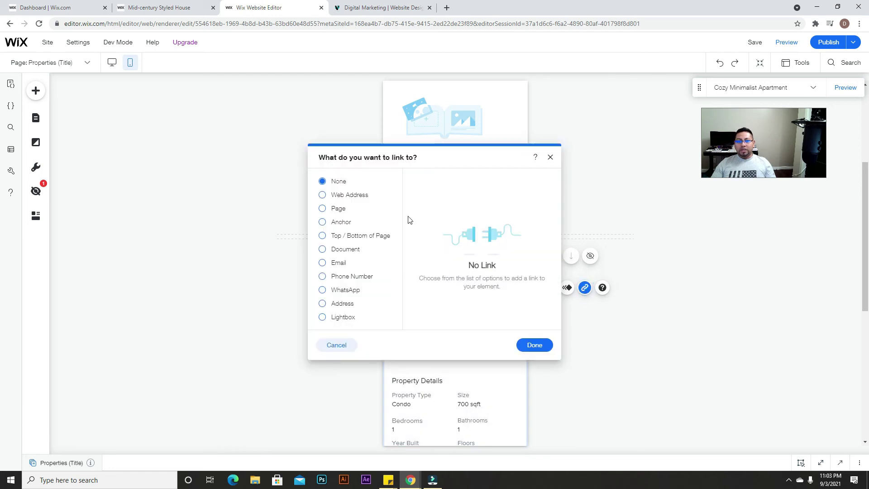
click(345, 195)
click(464, 189)
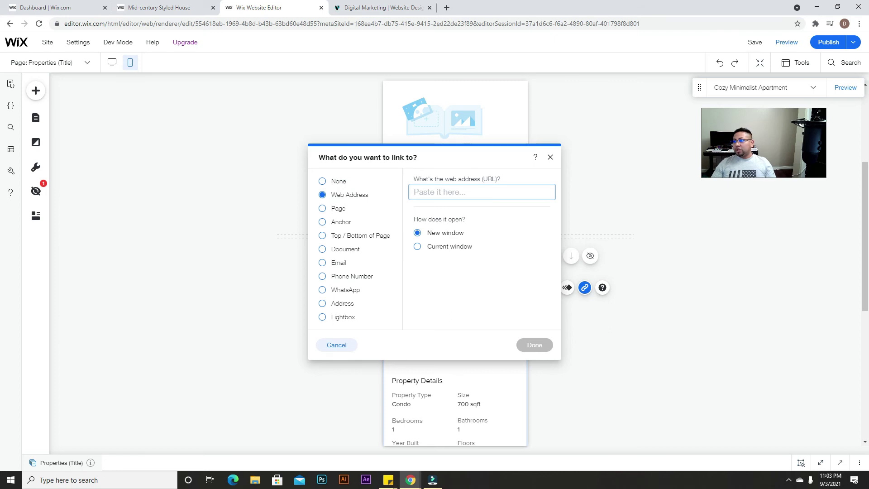
click(278, 302)
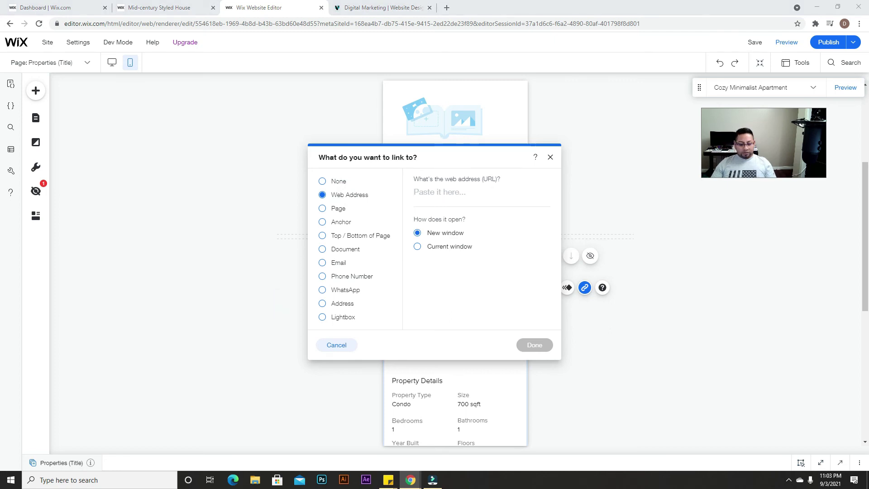
click(475, 191)
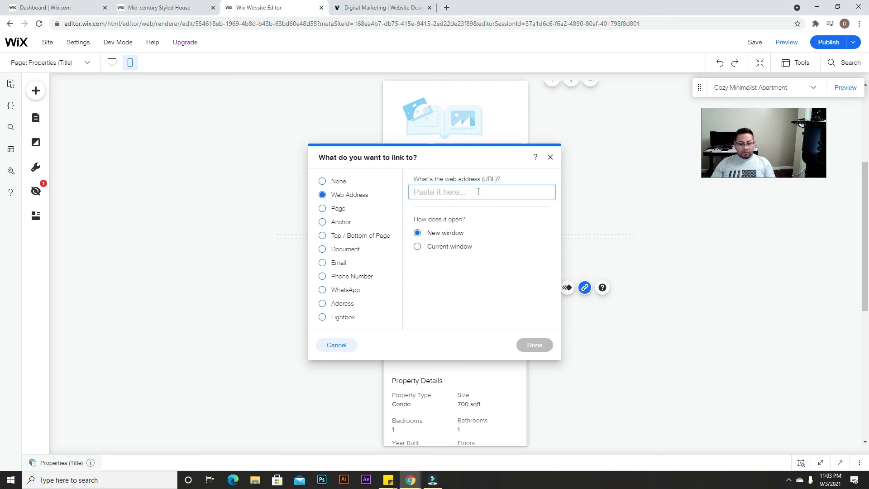
text(https://api.whatsapp.com/send?phone=<number>)
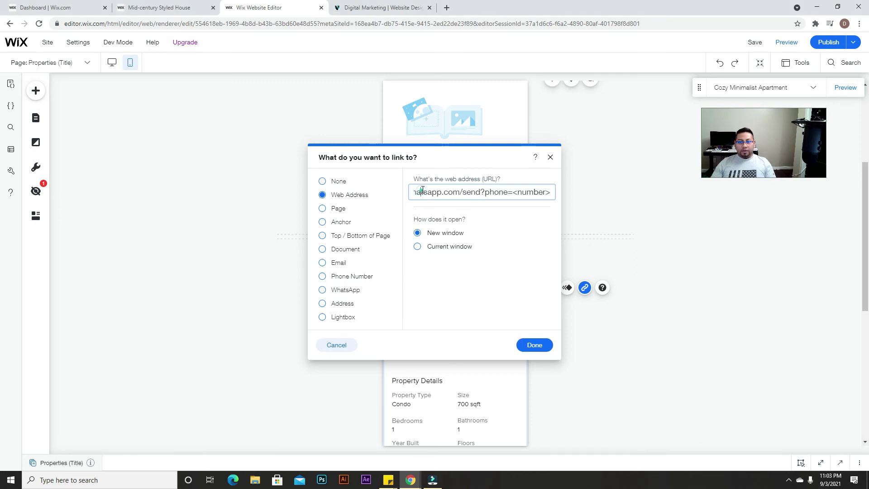
Replace the <number> placeholder in the URL with the phone number and confirm the link.
key(Left)
key(Left)
key(Left)
key(Left)
key(Left)
key(Left)
key(Left)
key(Left)
key(Left)
key(Left)
key(Left)
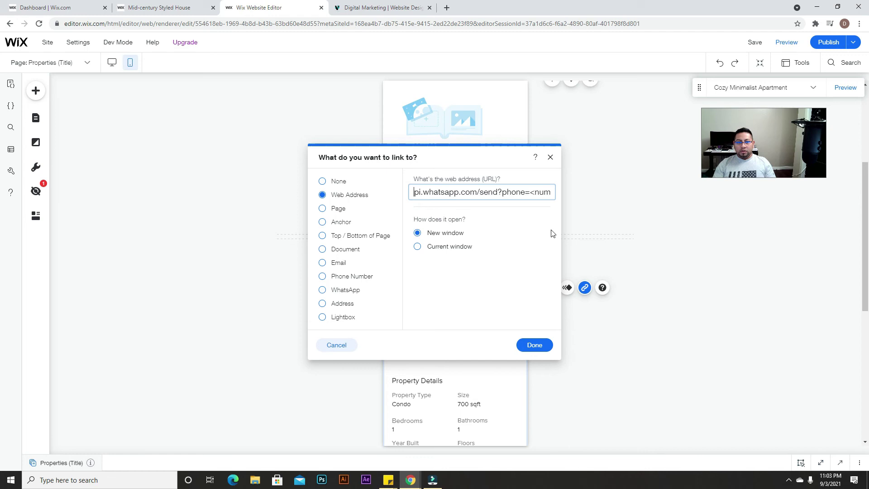
key(Left)
key(Left)
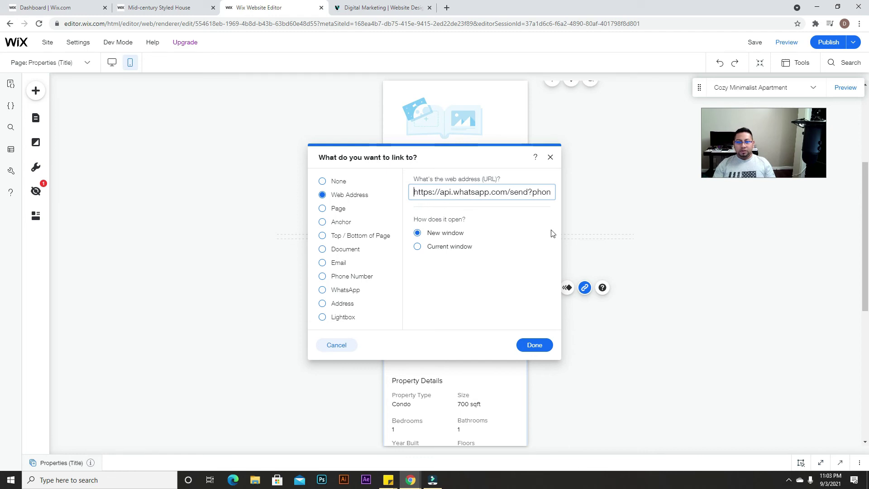
key(Right)
key(Right)
key(Right)
key(Right)
key(Right)
key(Right)
key(Right)
key(Right)
key(Right)
key(Right)
key(Right)
key(Right)
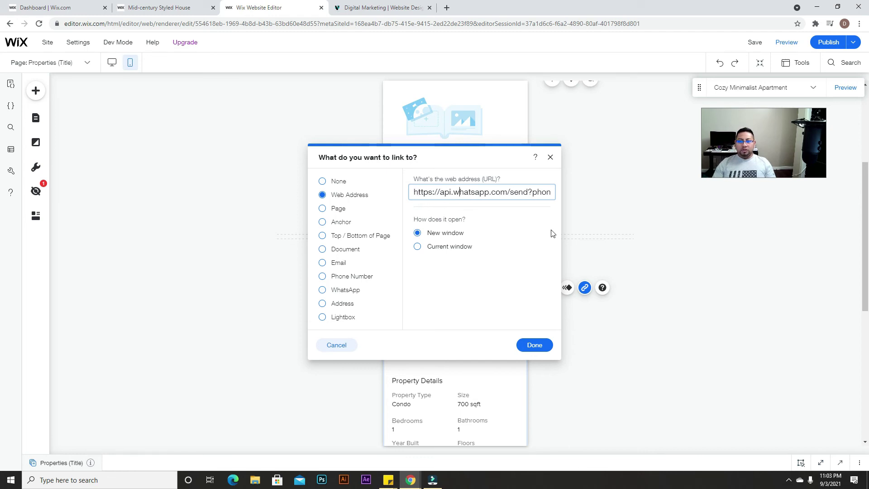
key(Right)
key(Right)
key(Right)
key(Right)
key(Right)
key(Right)
key(Right)
key(Right)
key(Right)
key(Right)
key(Right)
key(Right)
key(Right)
key(Right)
key(Right)
key(Right)
key(Right)
key(Right)
key(Right)
key(Right)
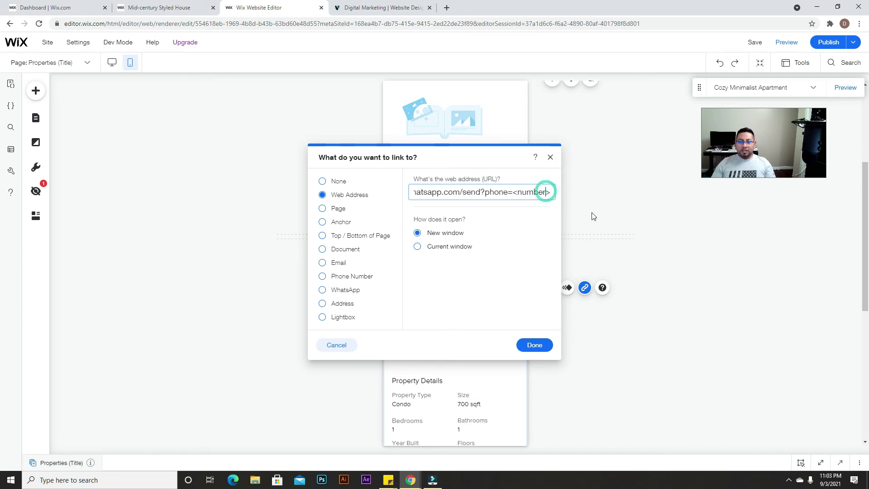
key(BackSpace)
key(BackSpace)
key(BackSpace)
key(BackSpace)
key(BackSpace)
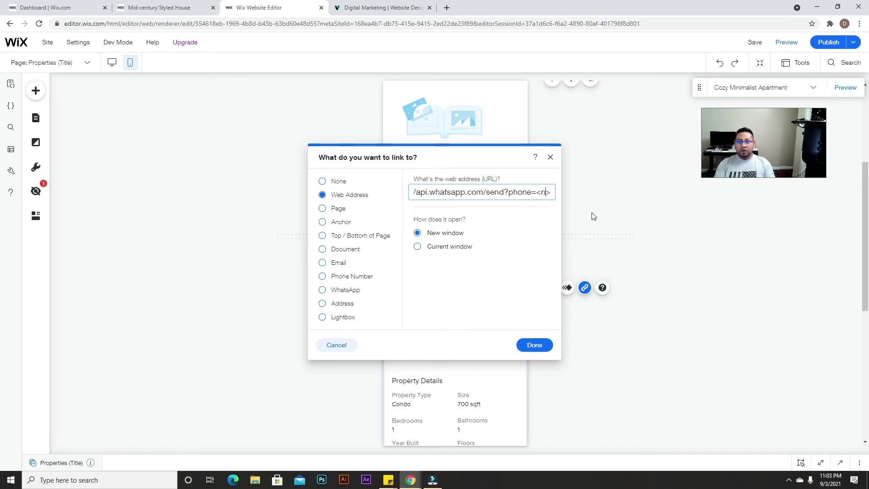
key(BackSpace)
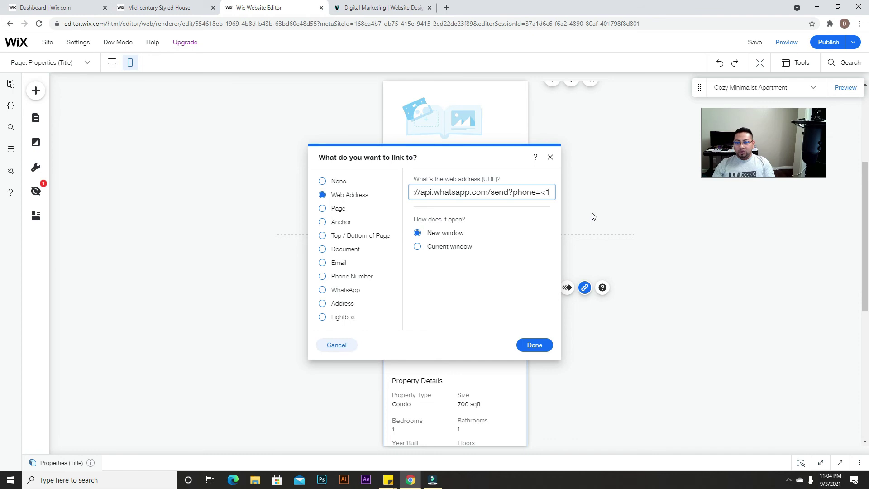
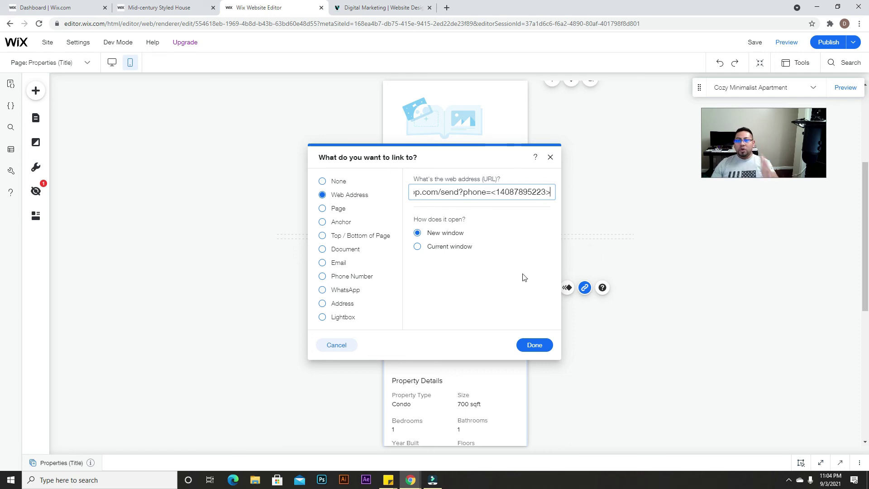
click(534, 345)
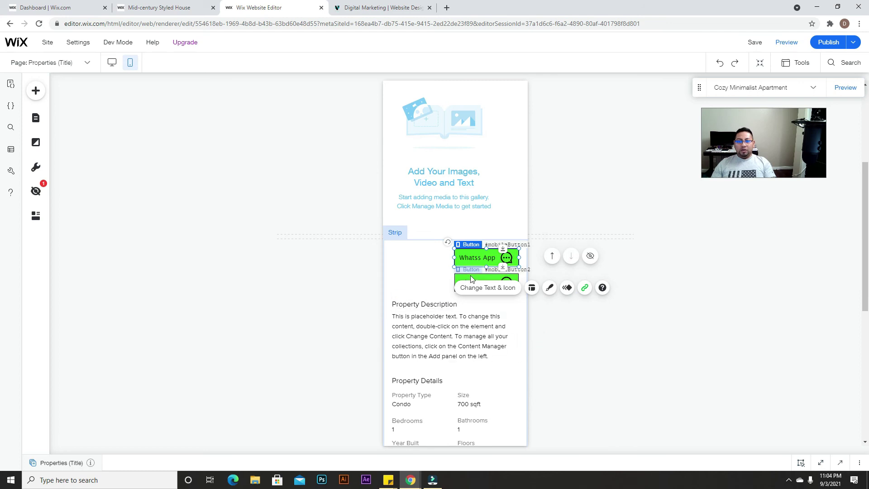
Link the lower button to the pasted WhatsApp send URL, replacing the placeholder phone digits.
click(471, 276)
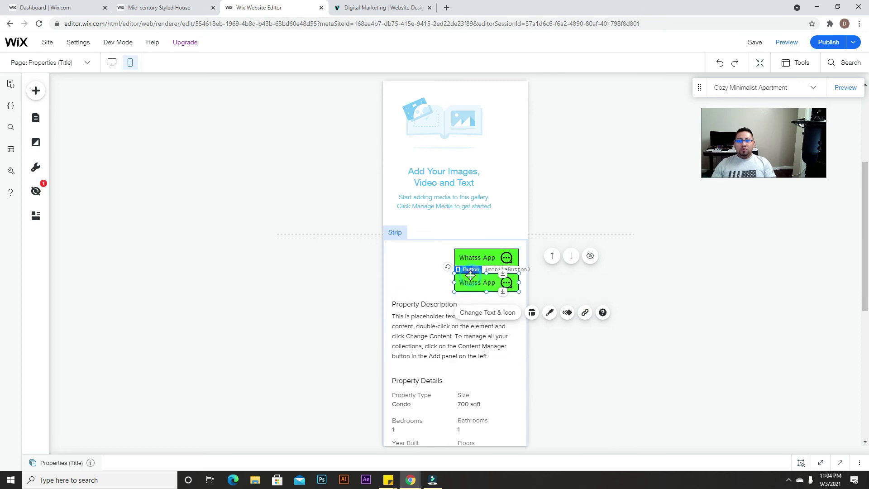
click(585, 313)
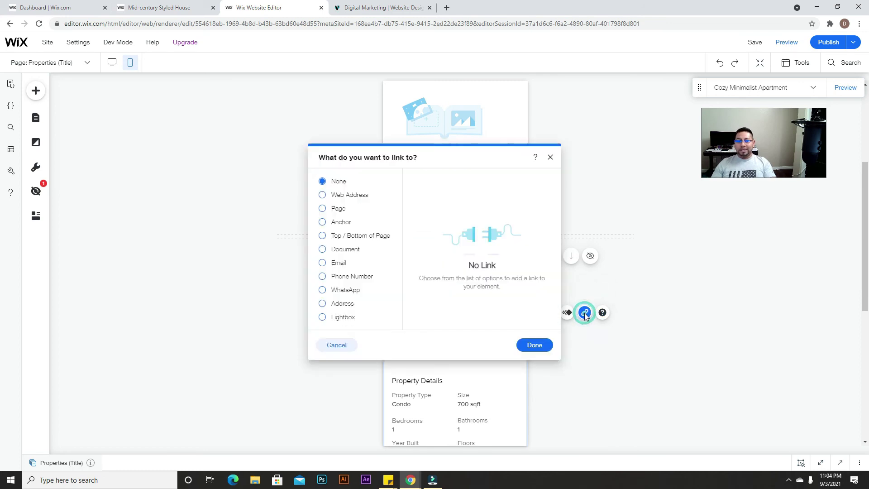
click(322, 195)
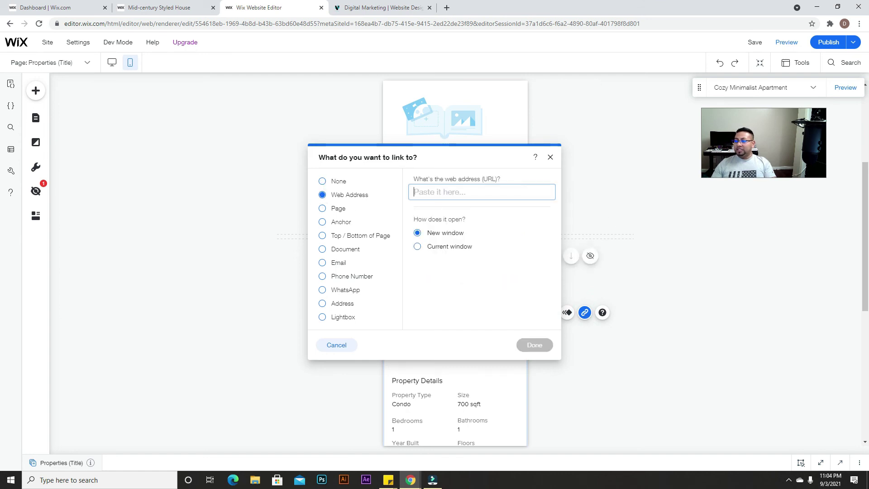
key(alt+Tab)
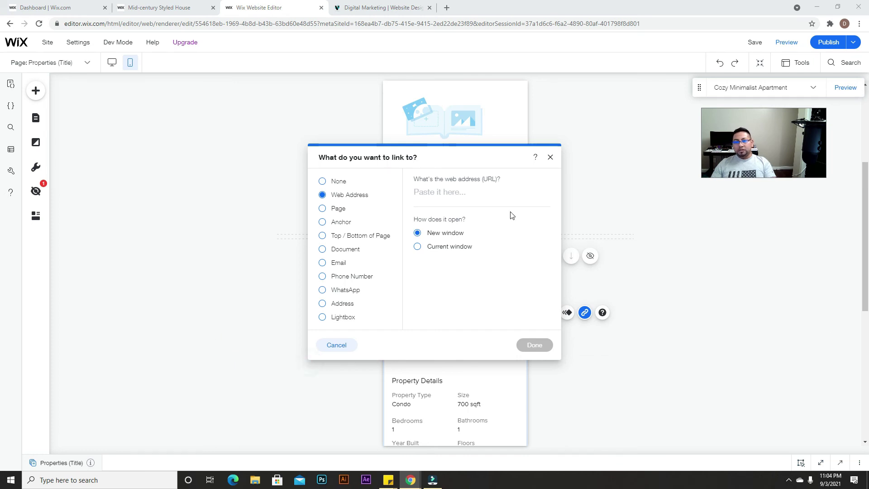
click(454, 192)
key(ctrl+v)
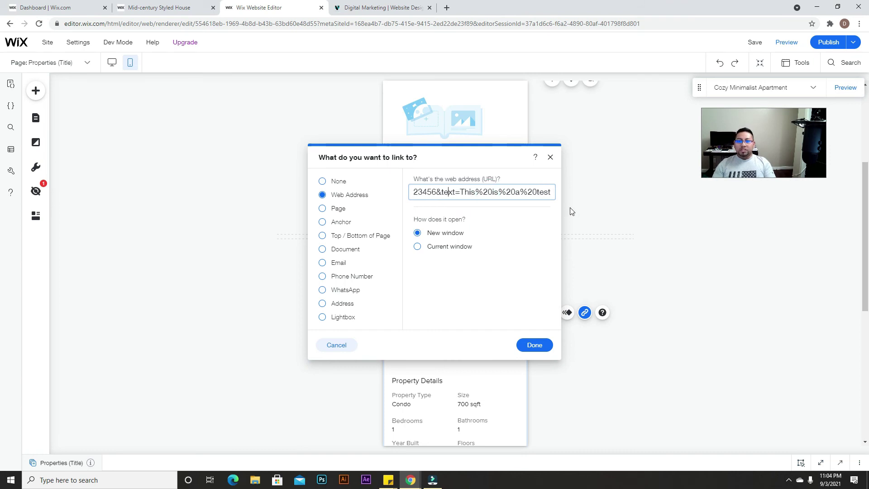
key(Left)
key(Left)
key(Left)
key(Left)
key(Left)
key(Left)
key(Left)
key(Left)
key(Left)
key(Left)
key(Left)
key(Left)
key(Left)
key(Left)
key(Right)
key(Right)
key(Right)
key(Right)
key(Right)
key(Right)
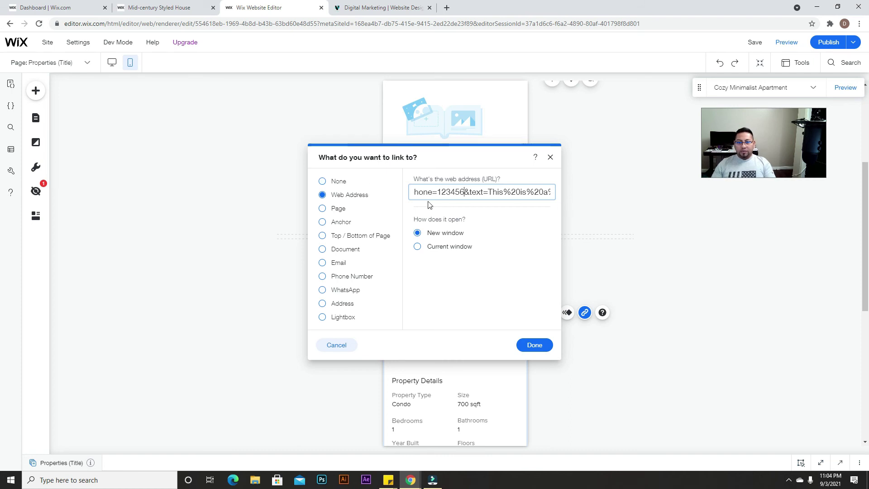
drag(464, 191, 437, 192)
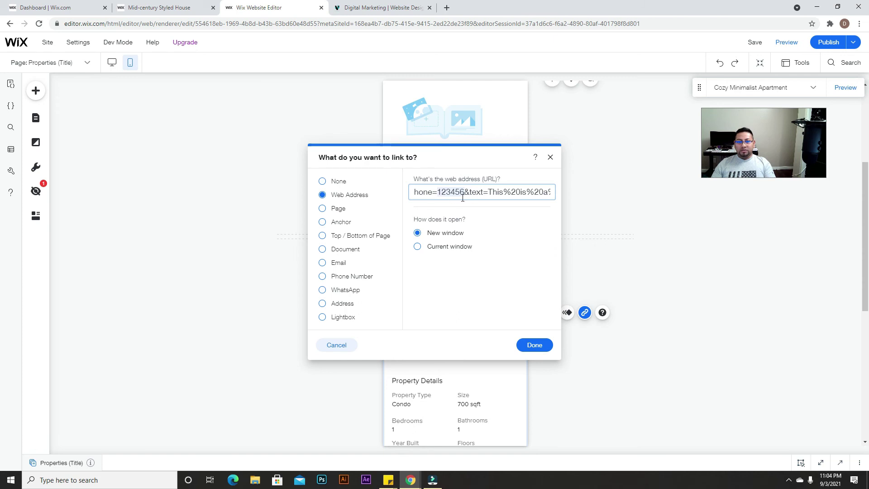
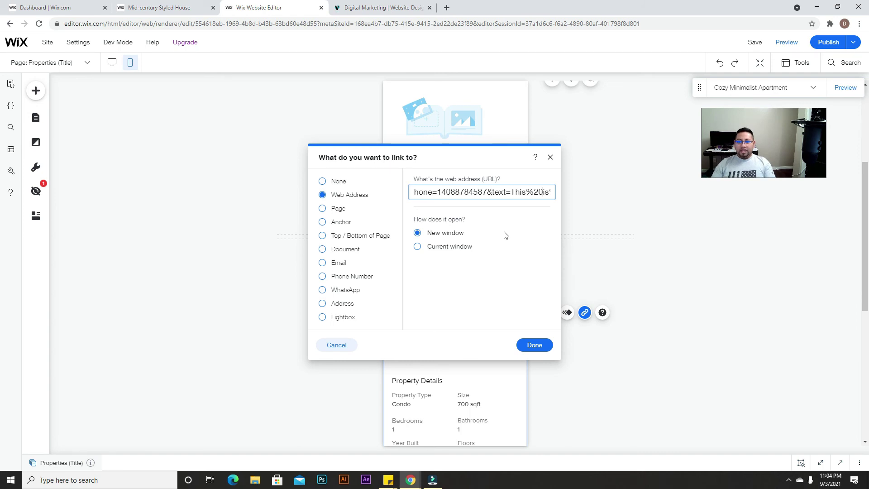
Change the prefilled message to 'I'm interested in your services', then publish and view the site.
key(End)
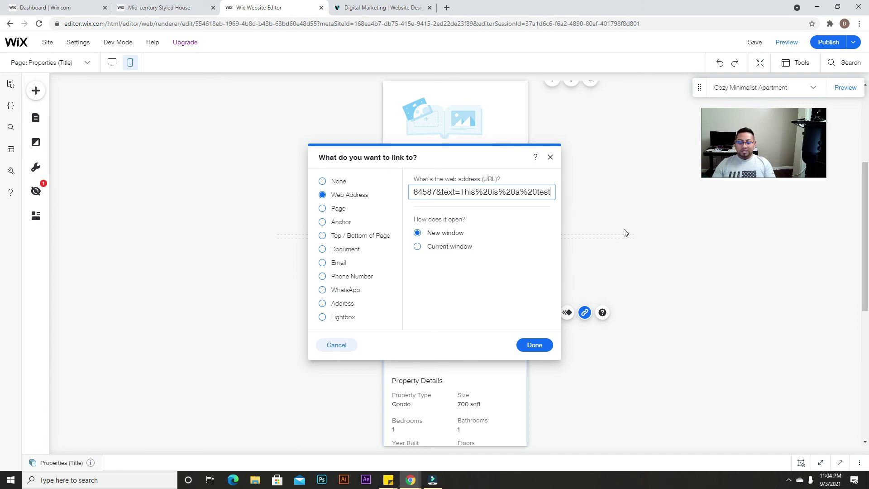
key(BackSpace)
key(BackSpace)
key(BackSpace)
key(BackSpace)
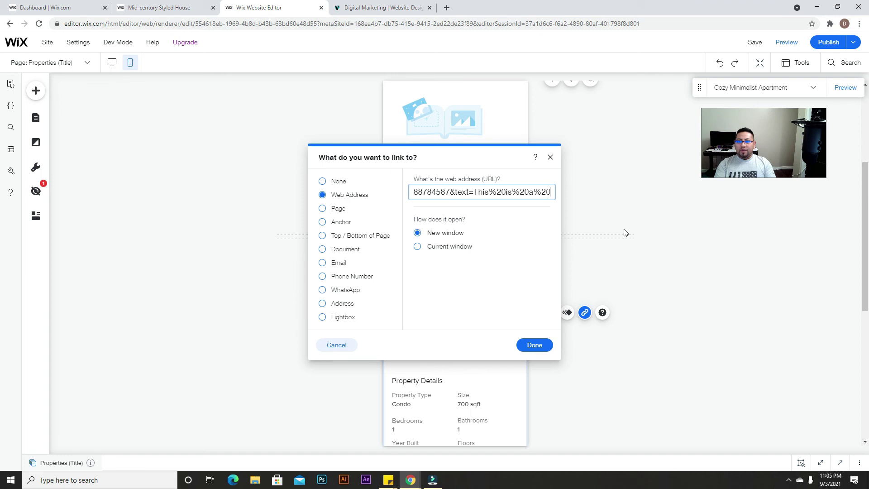
text(Im)
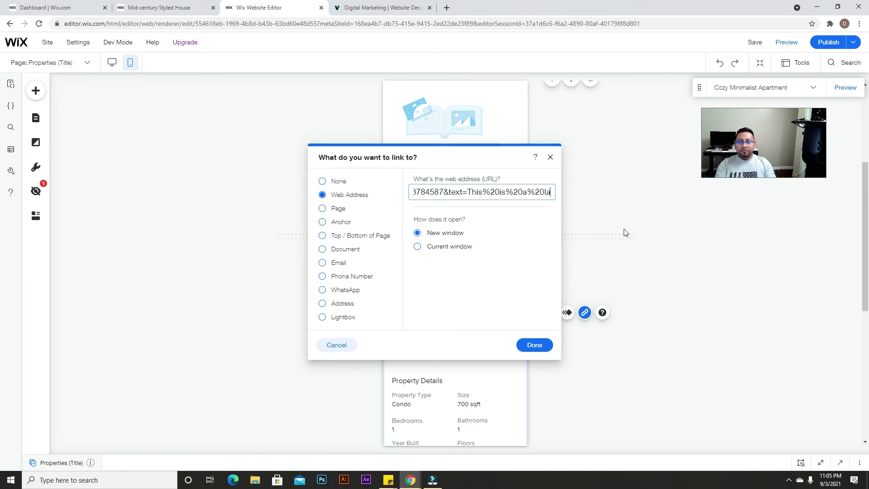
key(BackSpace)
key(BackSpace)
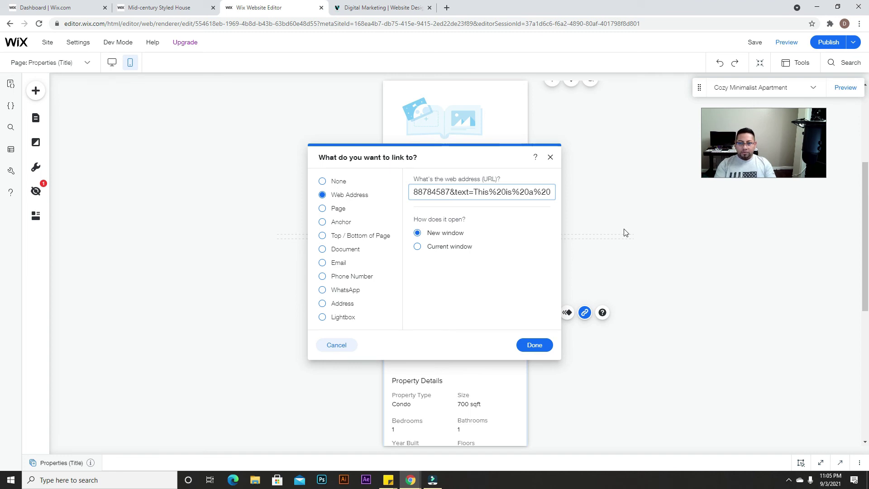
text(I'm)
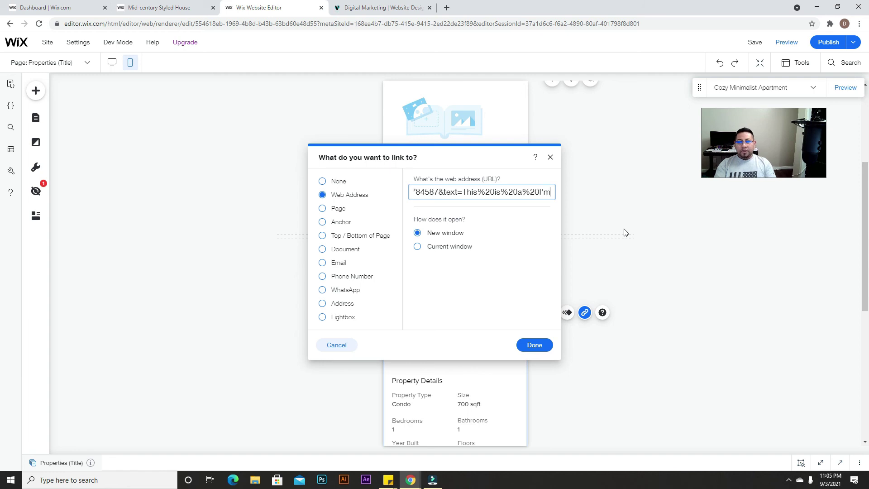
text( interested)
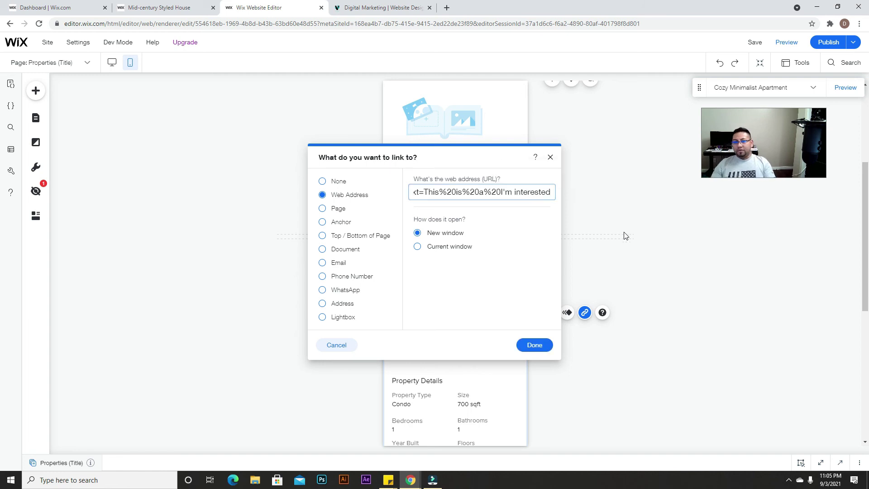
click(606, 196)
text(in yo)
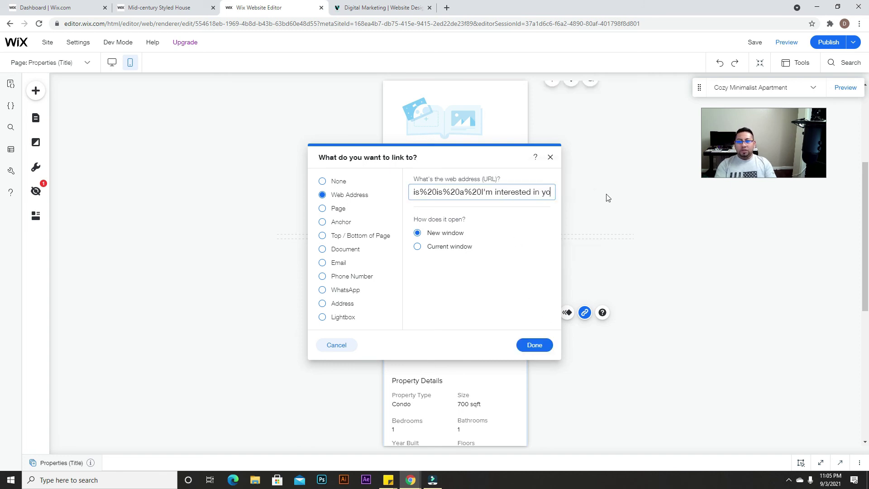
text(ur services)
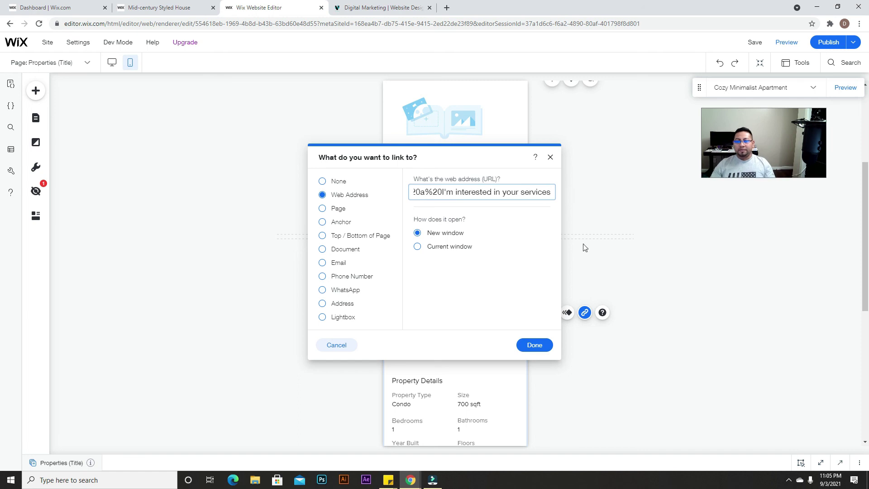
click(540, 347)
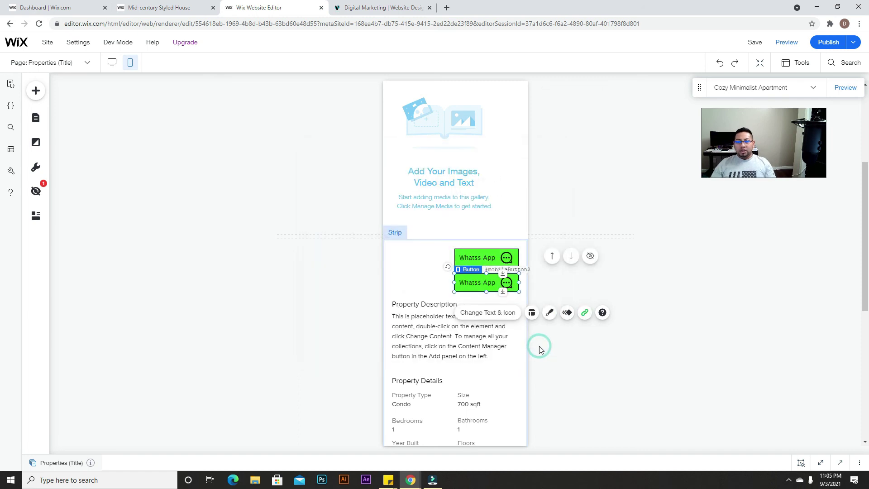
click(828, 42)
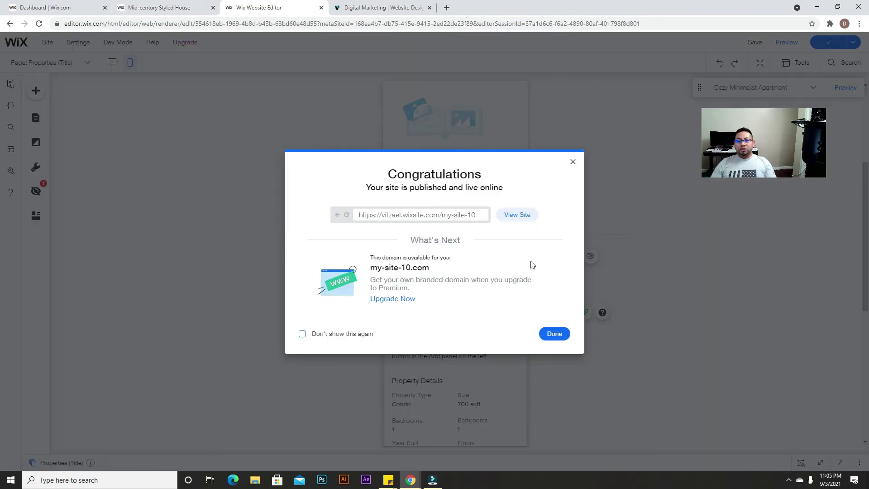
click(522, 216)
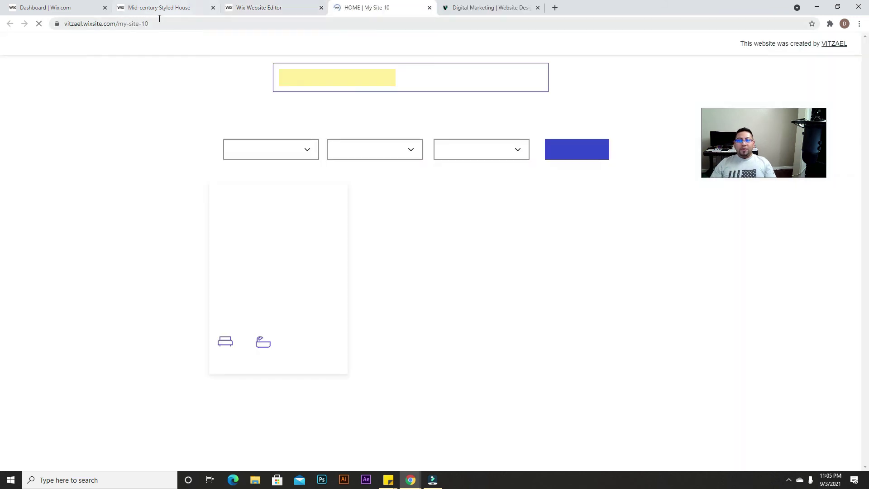
Open the Mid-century Styled House page on the live site, then return to the editor tab.
scroll(502, 154, down, 1)
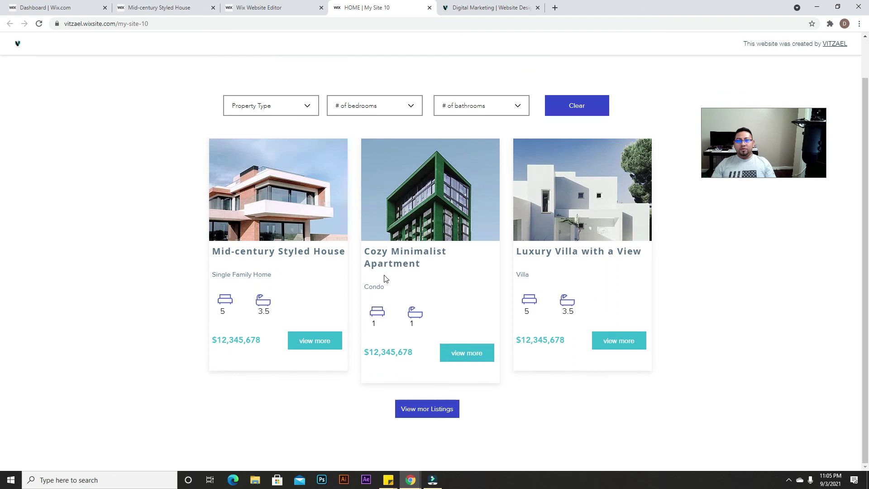
click(421, 256)
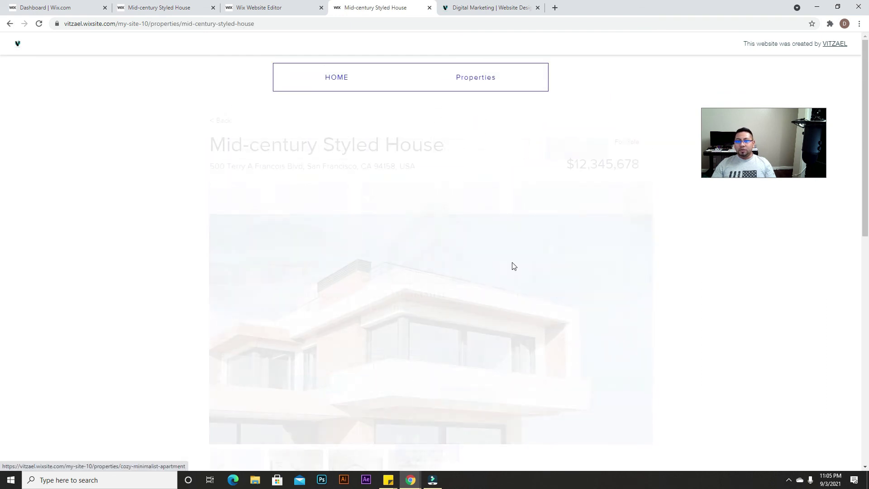
scroll(541, 272, down, 5)
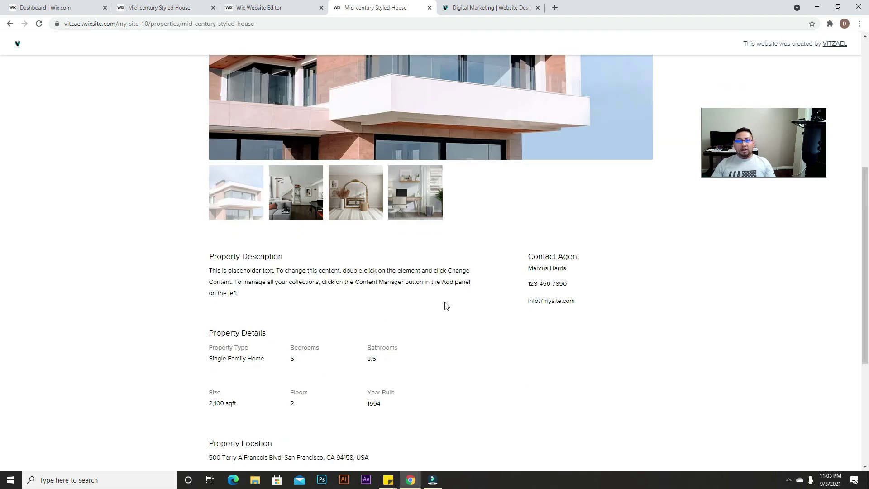
click(190, 8)
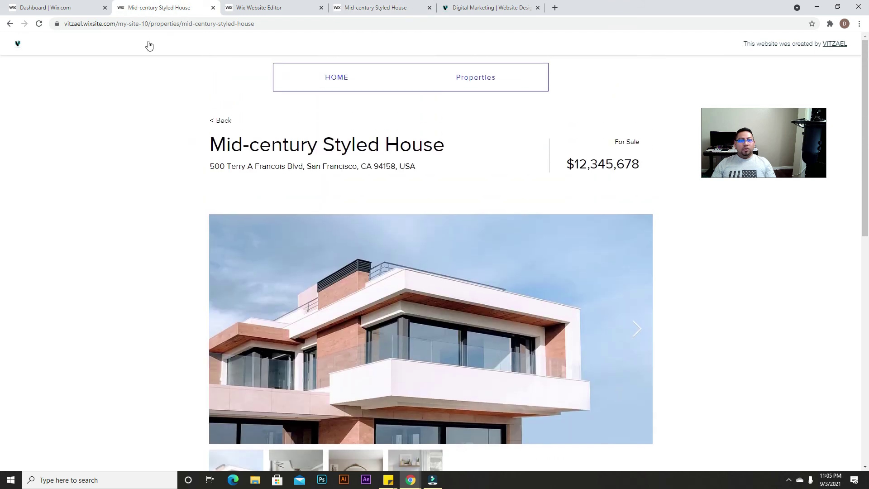
key(ctrl+Tab)
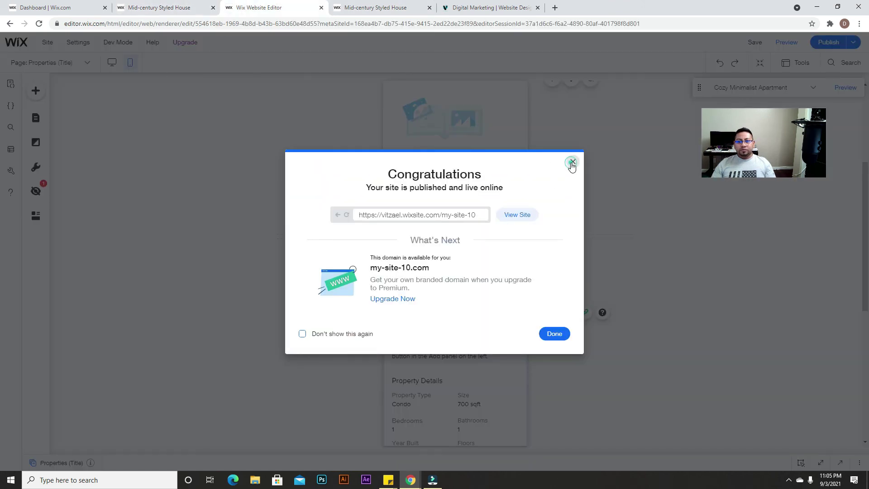
Close the published confirmation, preview the page, and test the first Whatss App button's link.
click(573, 162)
key(ctrl+shift+p)
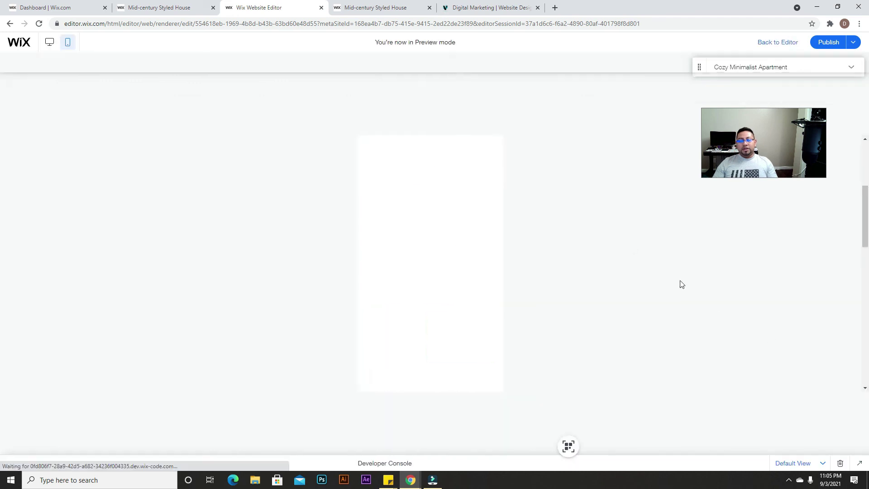
scroll(483, 331, down, 3)
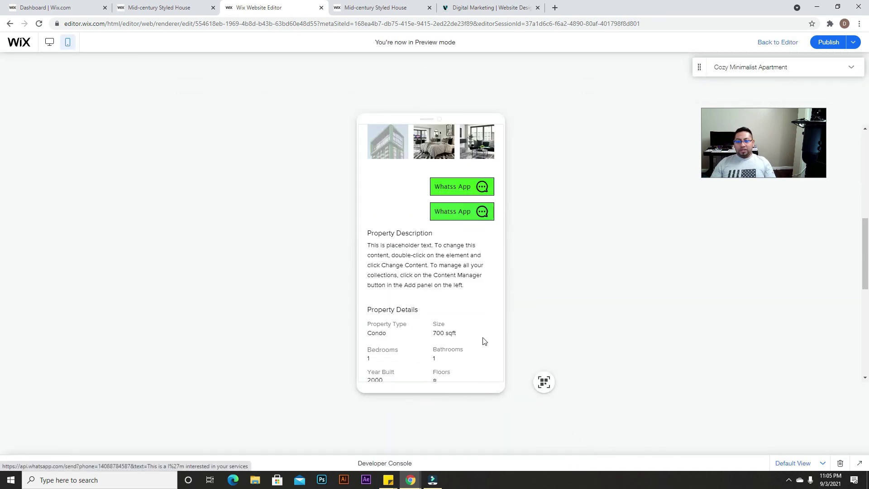
scroll(466, 309, up, 2)
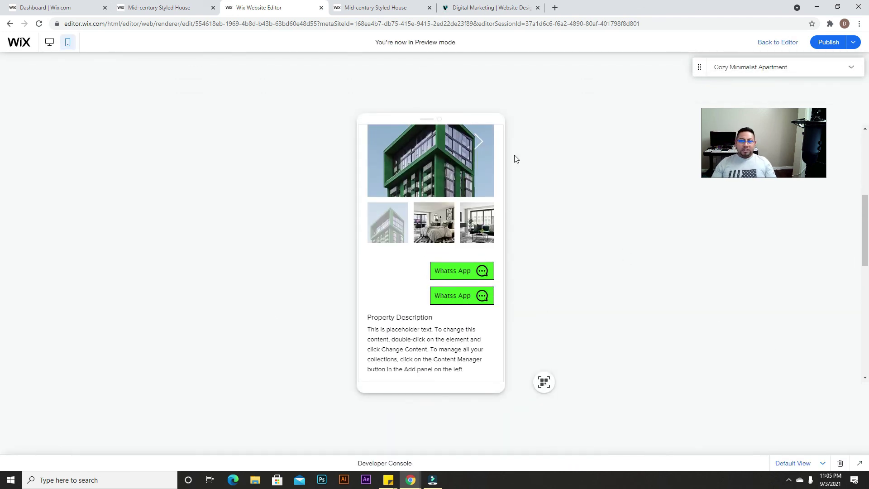
click(470, 274)
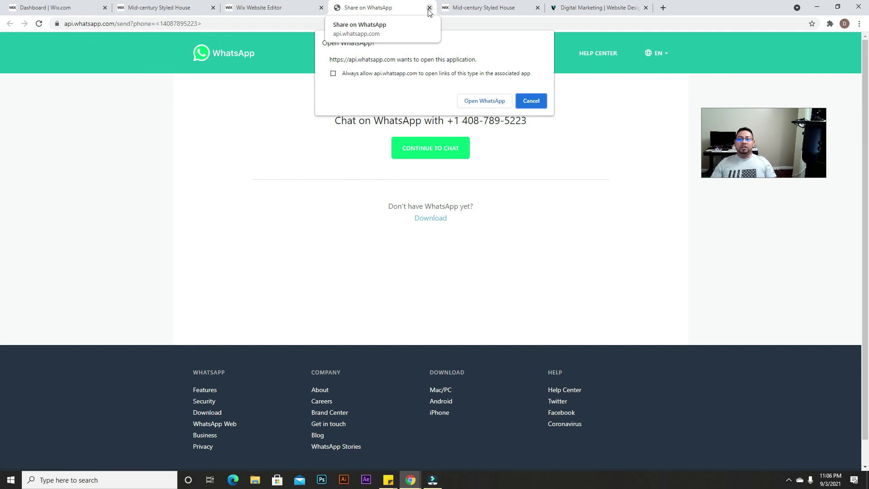
click(429, 8)
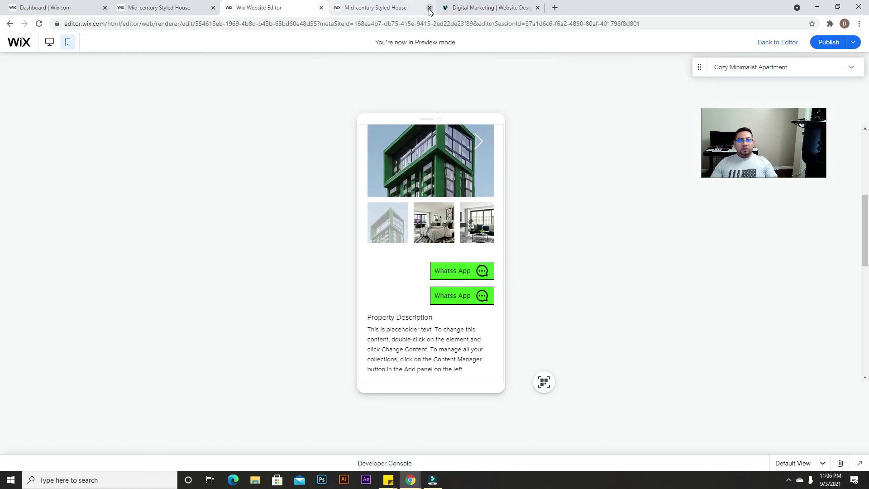